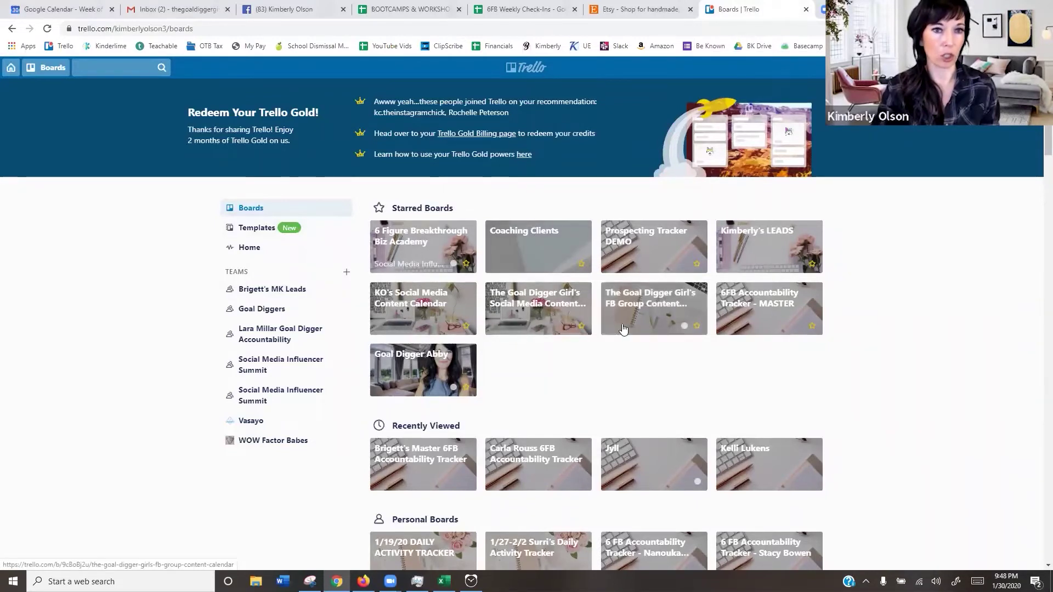
- Look over the Social Media Content Calendar board, then the Prospecting Tracker DEMO board and its Jackie story card
{"action": "left_click", "coordinate": [555, 309]}
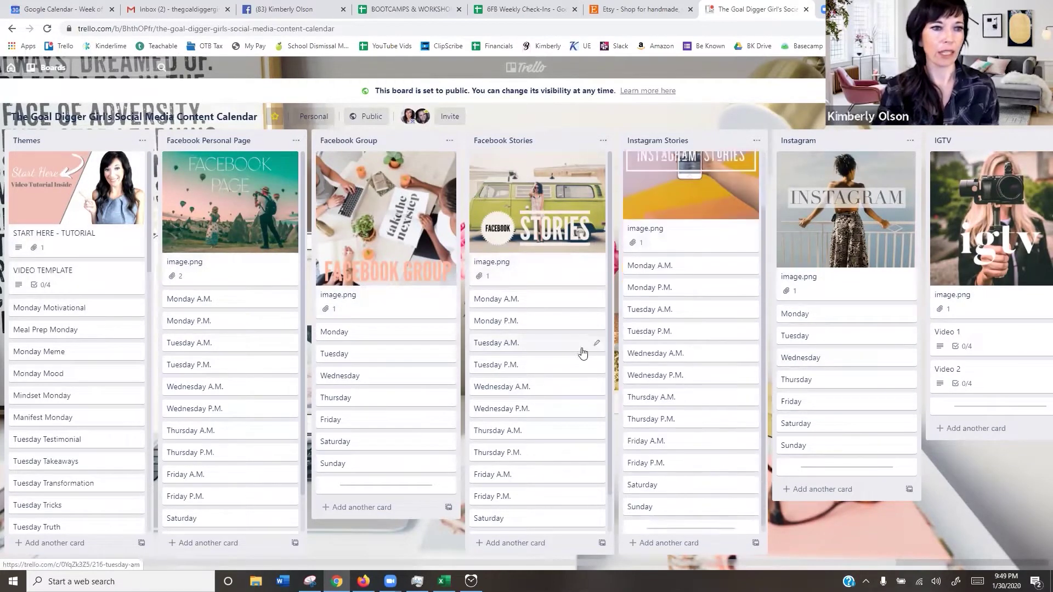
{"action": "left_click", "coordinate": [11, 67]}
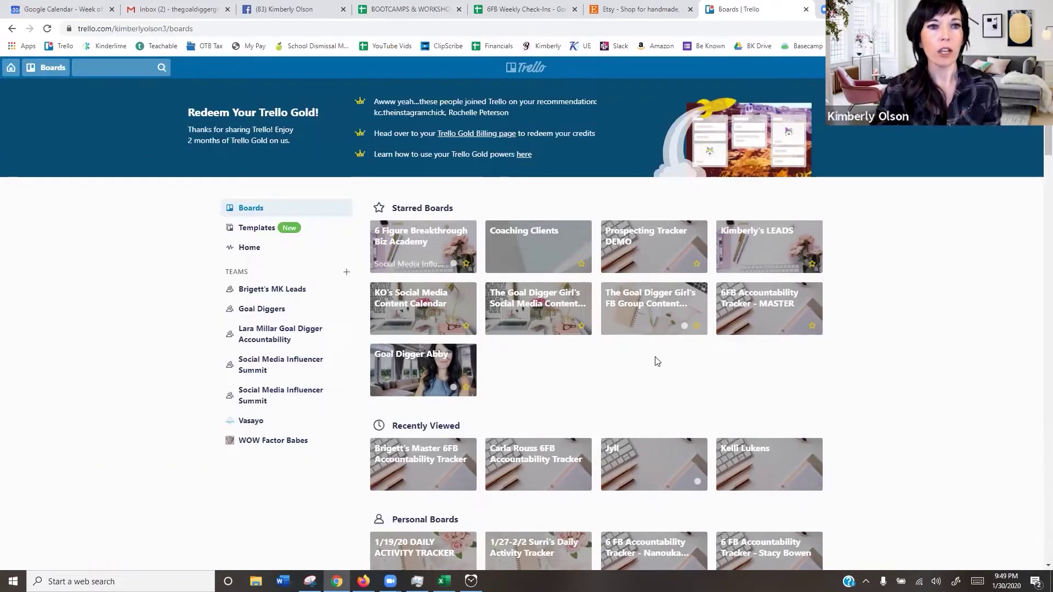
{"action": "left_click", "coordinate": [656, 242]}
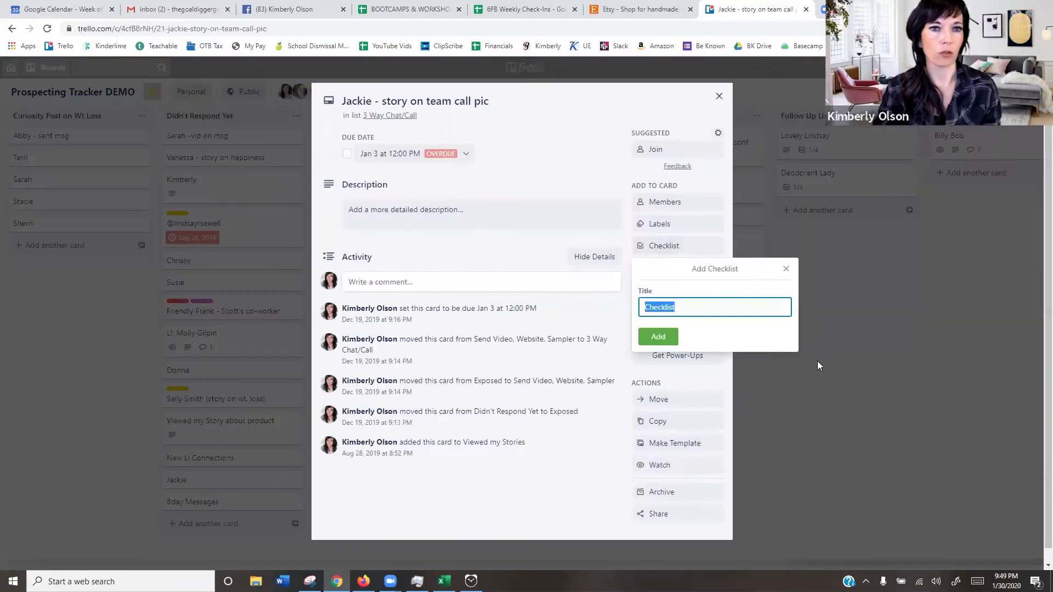
{"action": "left_click", "coordinate": [756, 396]}
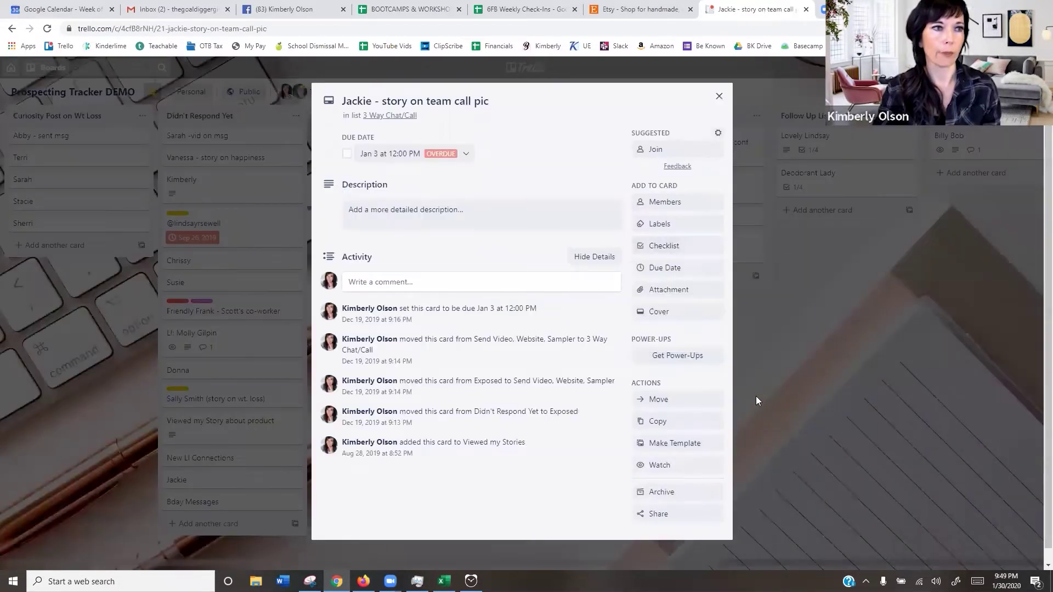
{"action": "left_click", "coordinate": [788, 392]}
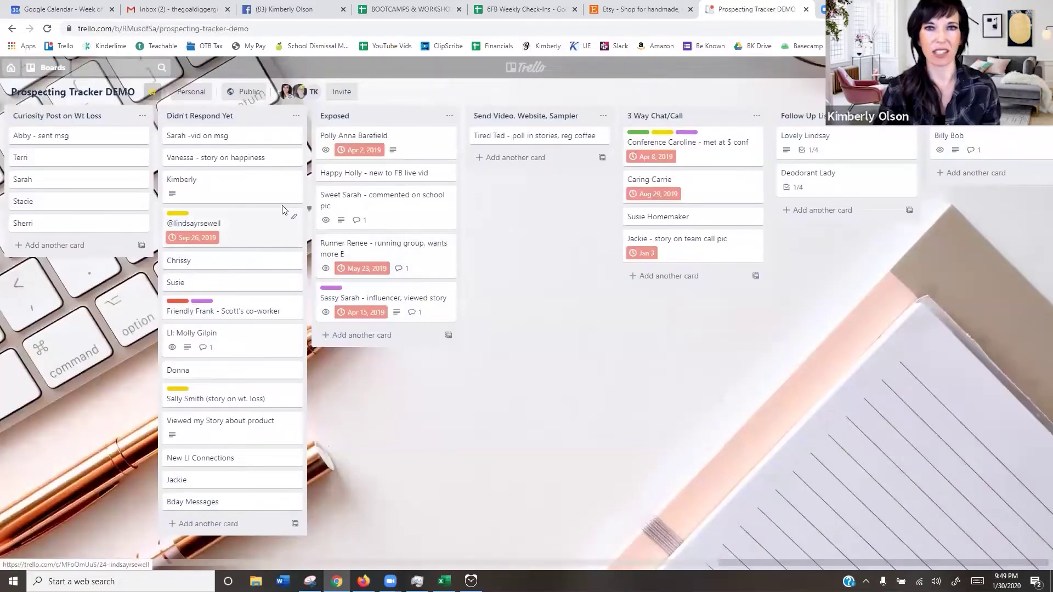
- Go back to the Boards page and bring up the + Create menu
{"action": "left_click", "coordinate": [11, 67]}
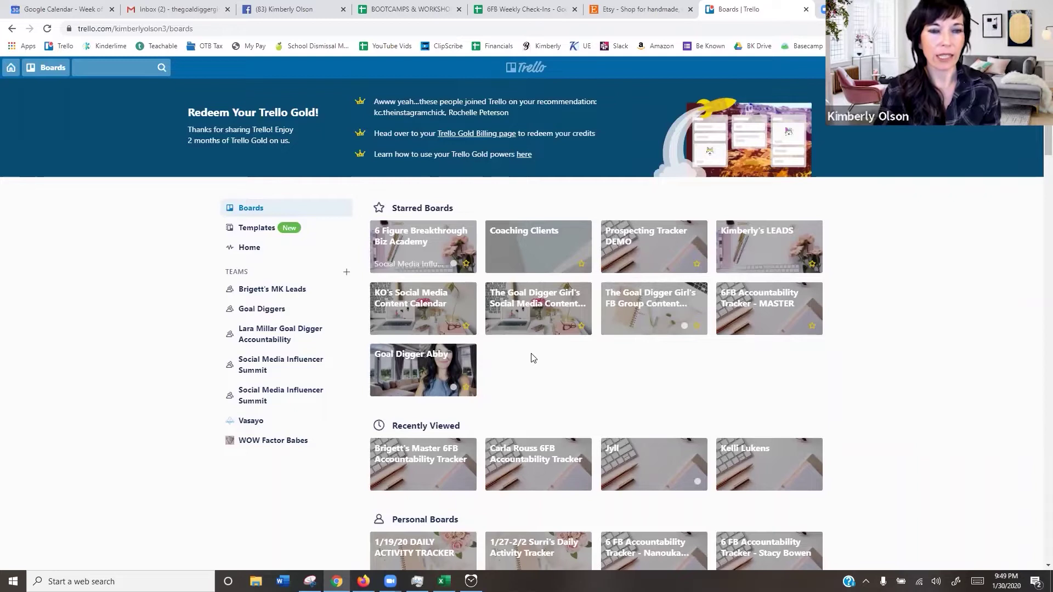
{"action": "scroll", "coordinate": [537, 336], "scroll_direction": "down", "scroll_amount": 1}
{"action": "scroll", "coordinate": [542, 328], "scroll_direction": "up", "scroll_amount": 1}
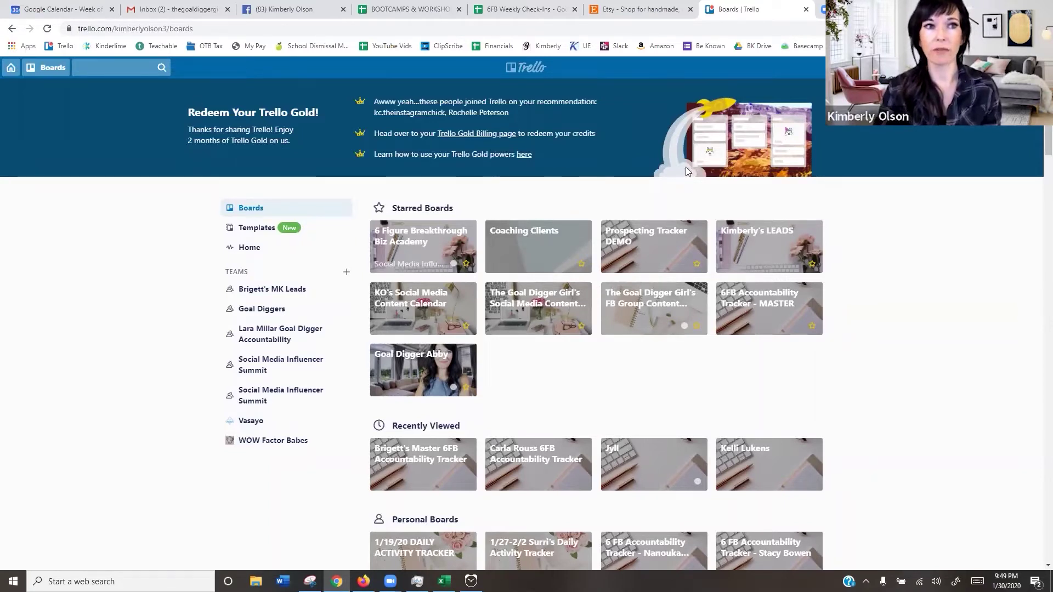
{"action": "left_click", "coordinate": [977, 68]}
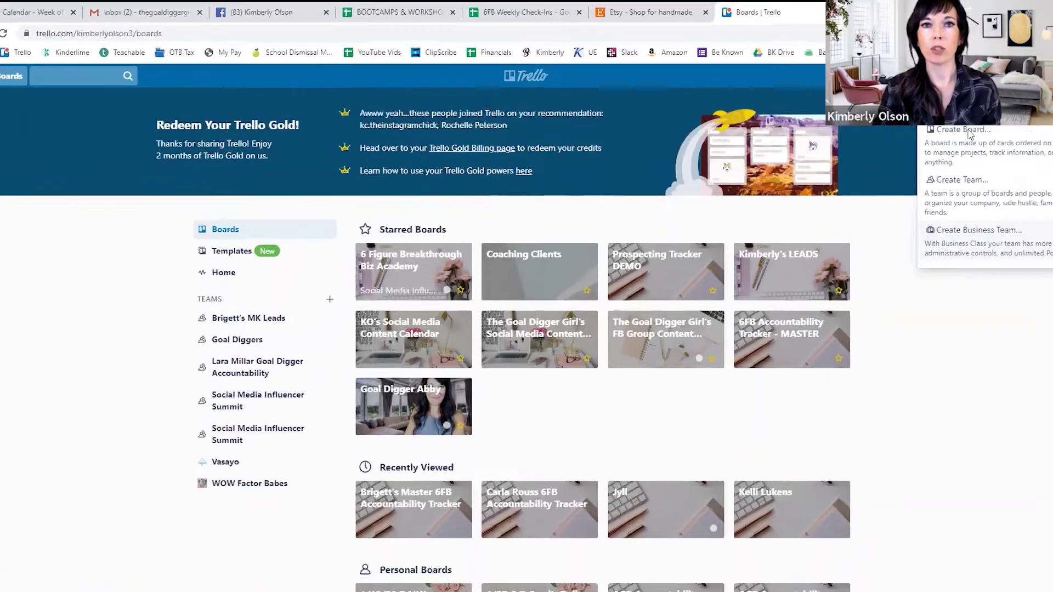
- Create the board 'Trello 101 Tutorial' with No team and Public visibility
{"action": "left_click", "coordinate": [927, 117]}
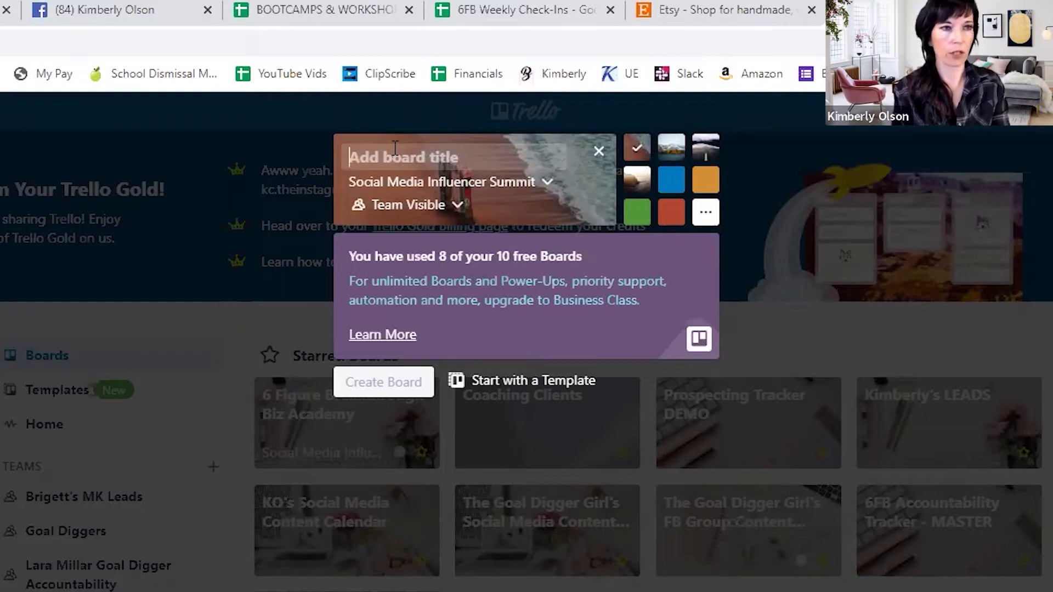
{"action": "type", "text": "YouTu"}
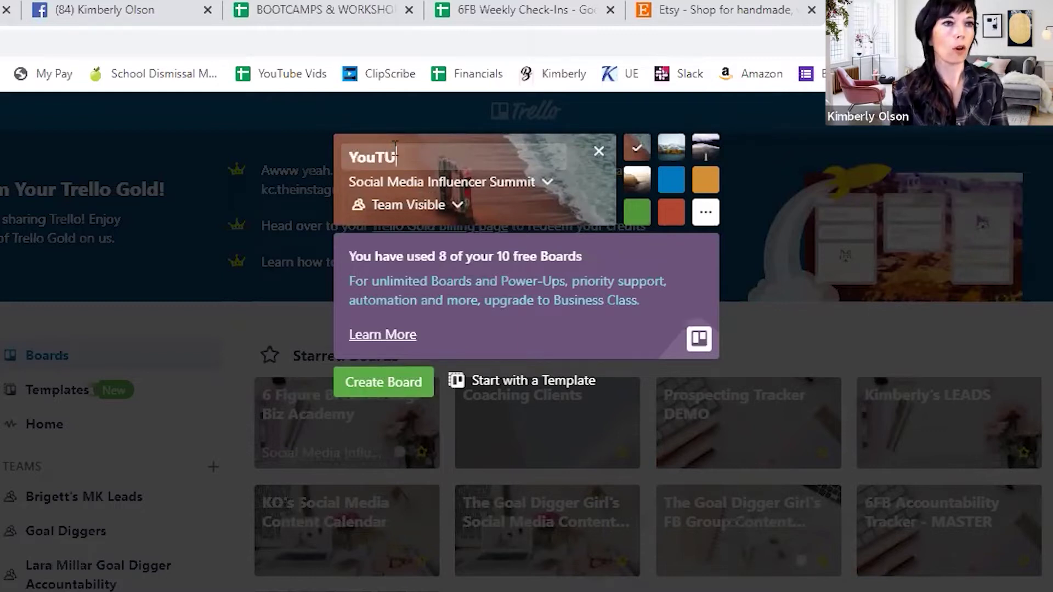
{"action": "key", "text": "BackSpace"}
{"action": "key", "text": "BackSpace"}
{"action": "key", "text": "BackSpace"}
{"action": "key", "text": "BackSpace"}
{"action": "type", "text": "Trello 101 Tutorial"}
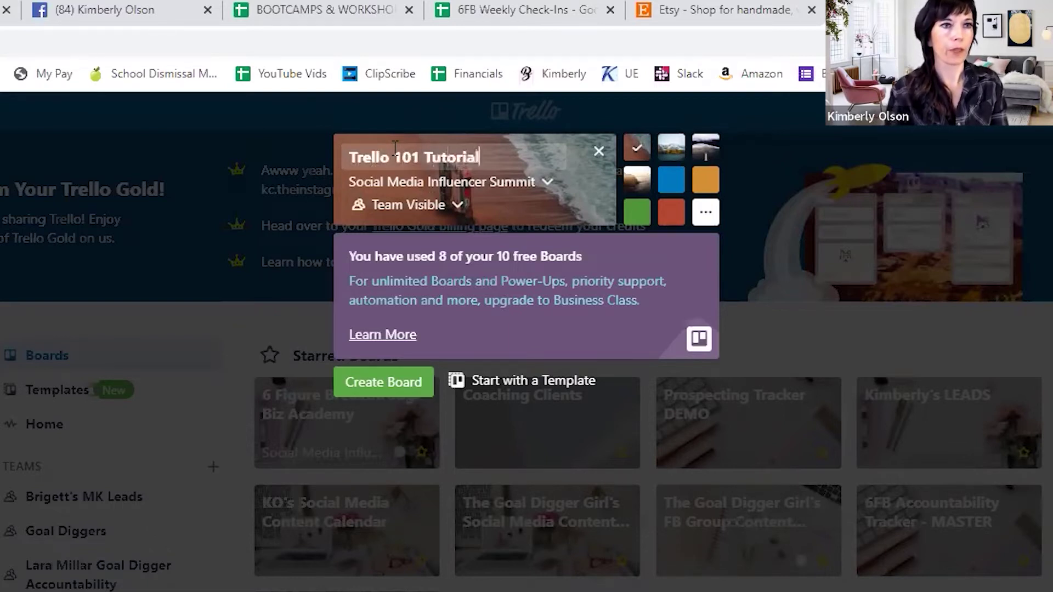
{"action": "left_click", "coordinate": [543, 183]}
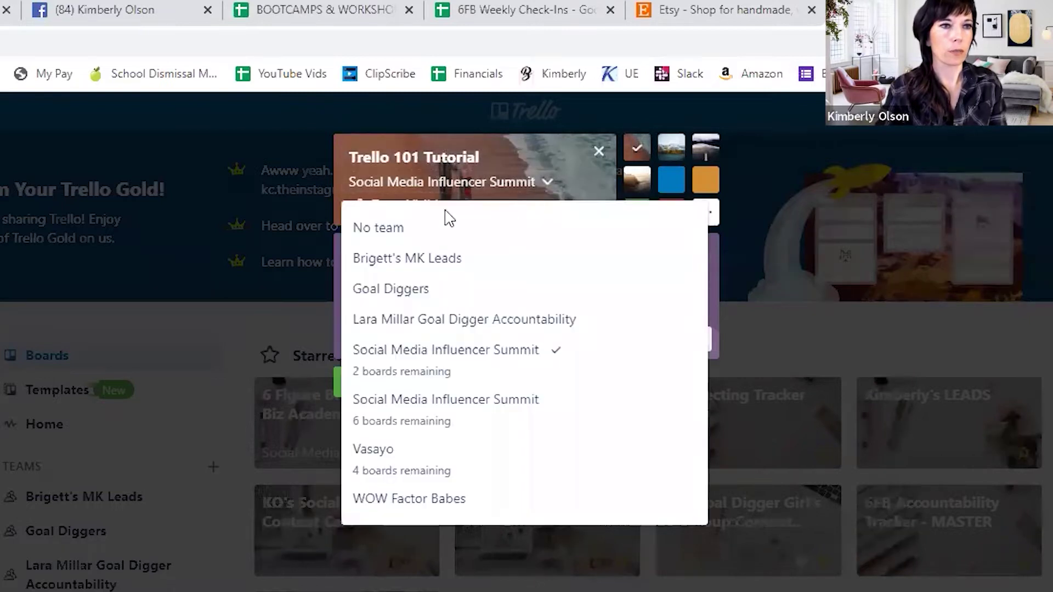
{"action": "left_click", "coordinate": [395, 228]}
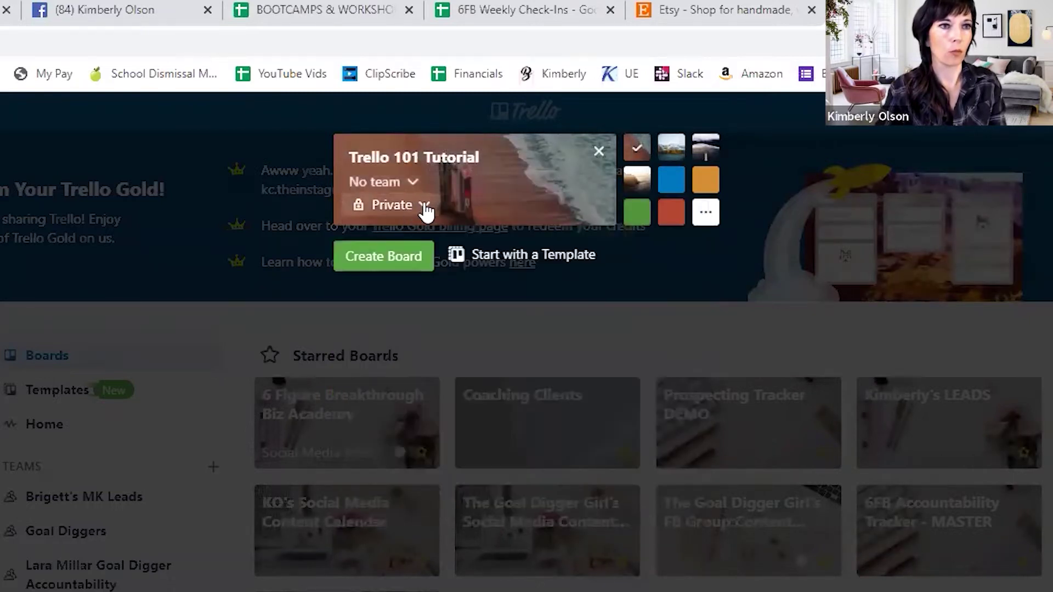
{"action": "left_click", "coordinate": [427, 210]}
{"action": "left_click", "coordinate": [426, 312]}
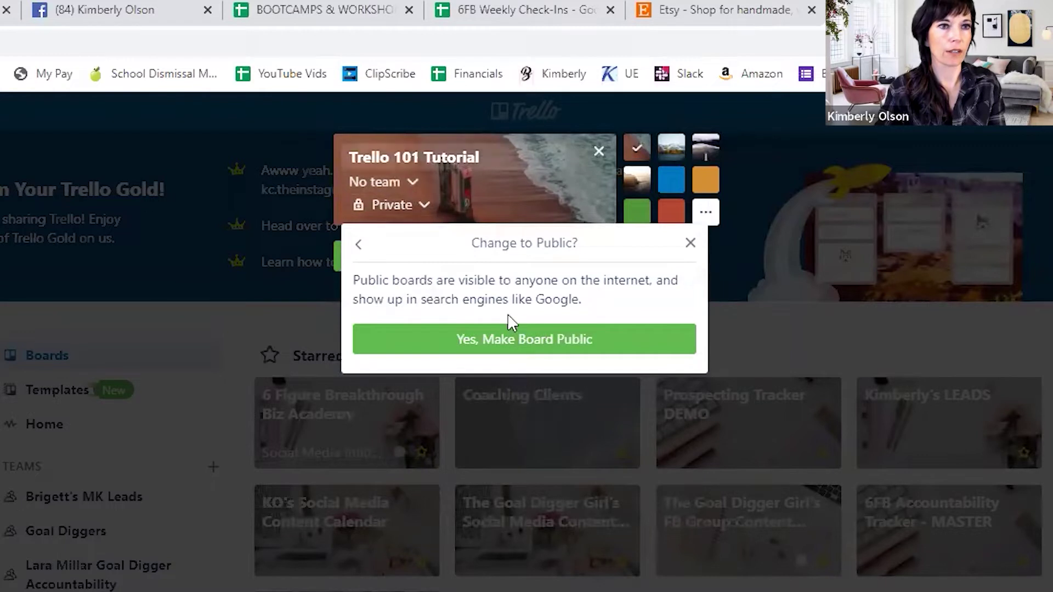
{"action": "left_click", "coordinate": [521, 344]}
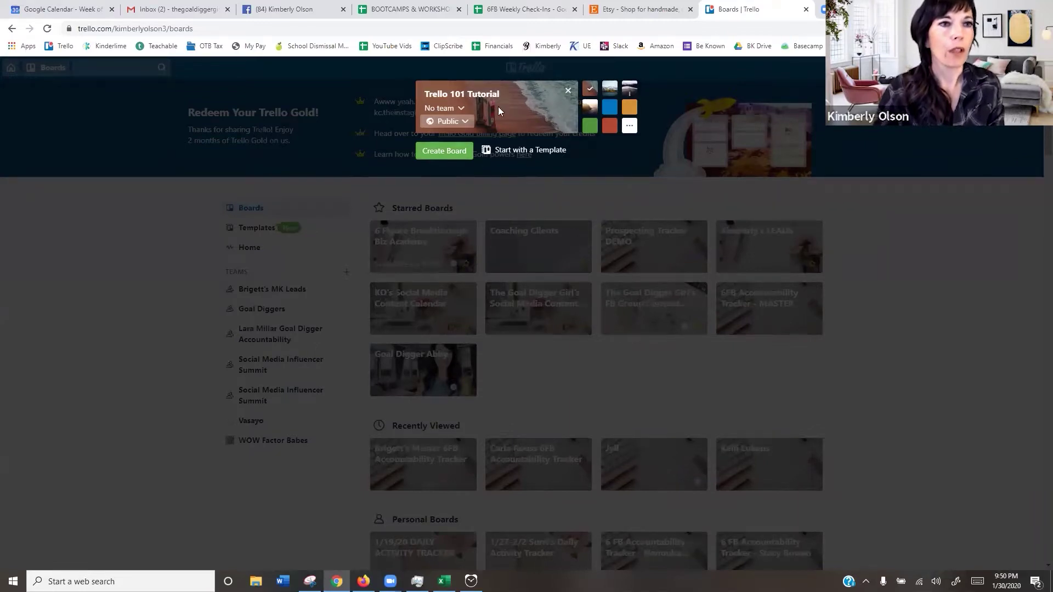
{"action": "left_click", "coordinate": [446, 156]}
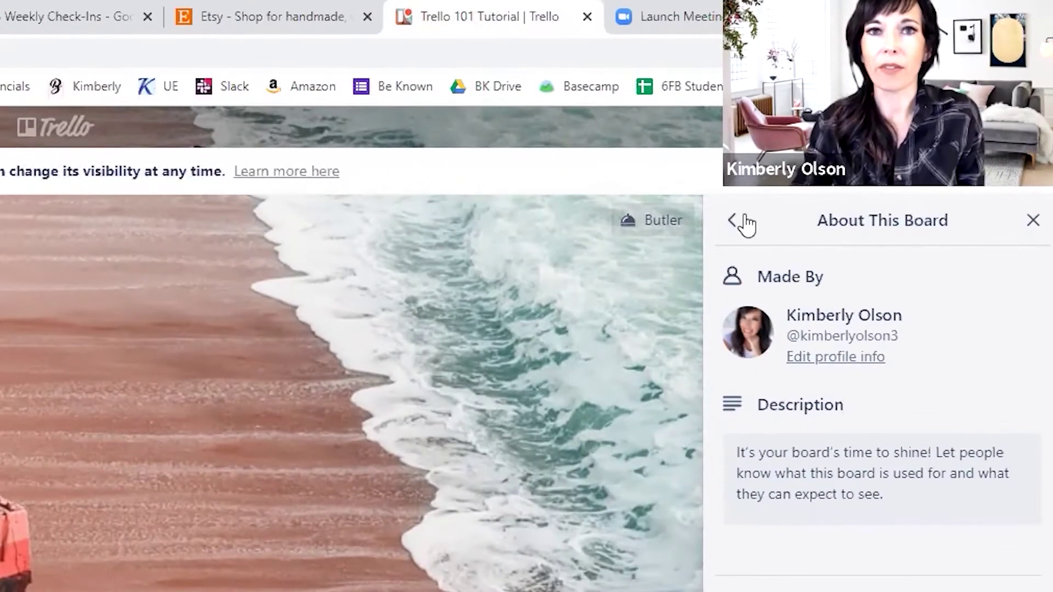
- Search Unsplash photos for 'girl boss' and apply the pen photo as the board background
{"action": "left_click", "coordinate": [889, 116]}
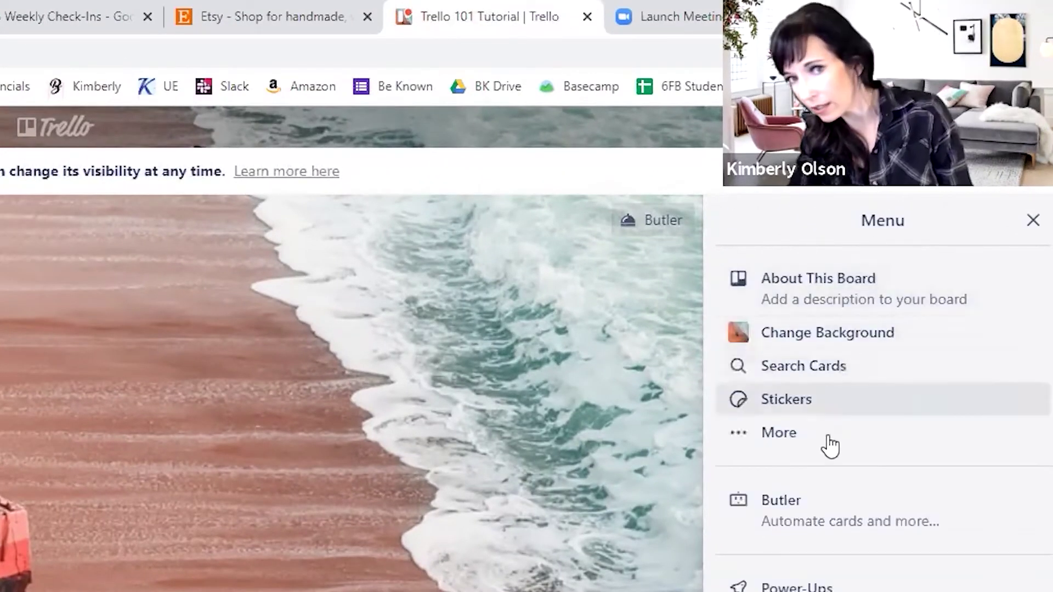
{"action": "left_click", "coordinate": [817, 335]}
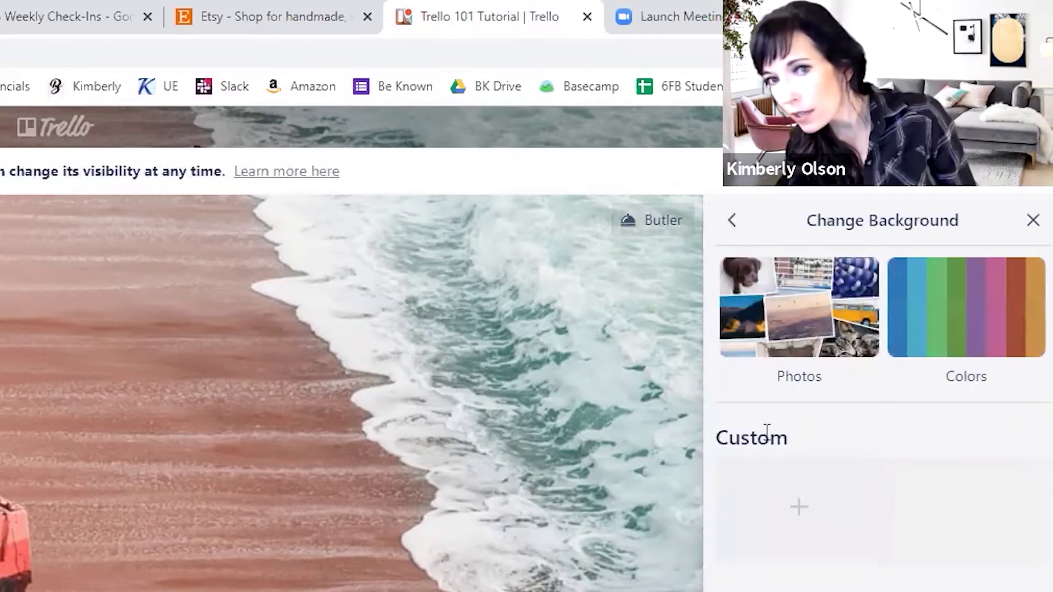
{"action": "left_click", "coordinate": [825, 372]}
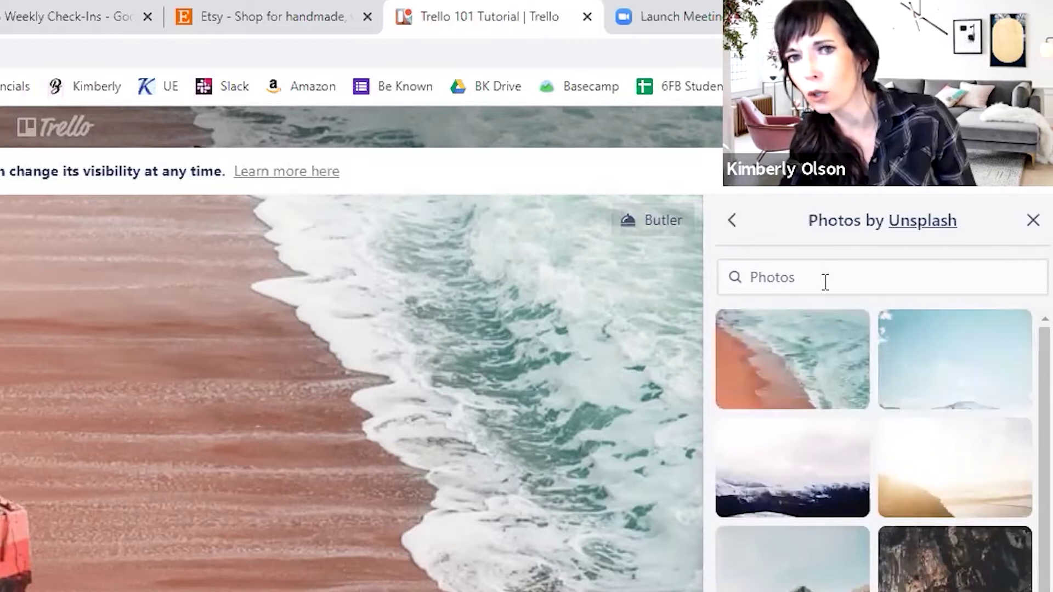
{"action": "left_click", "coordinate": [821, 280]}
{"action": "type", "text": "girl boss"}
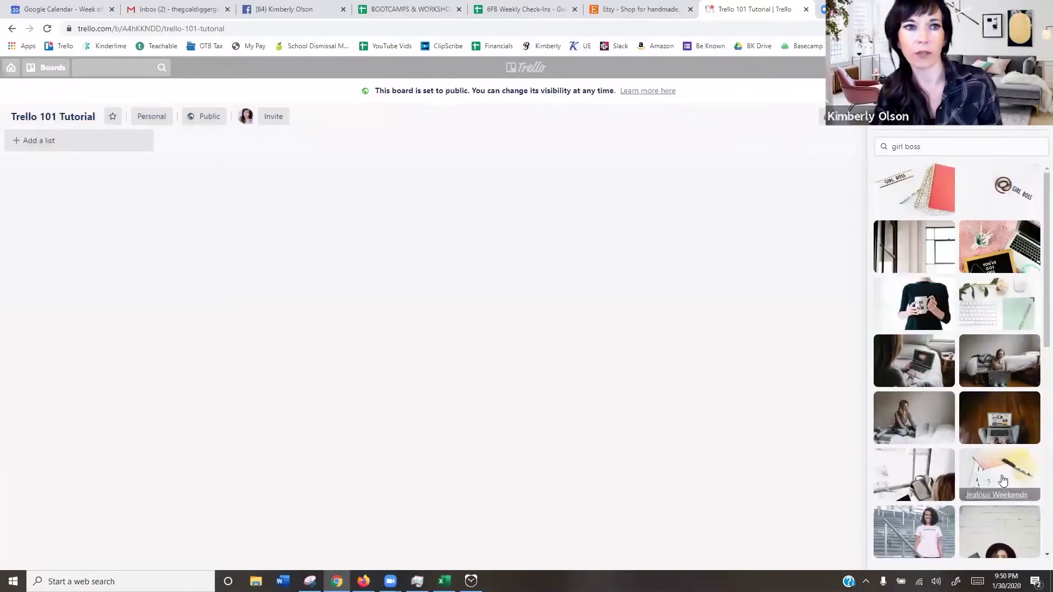
{"action": "left_click", "coordinate": [1002, 481]}
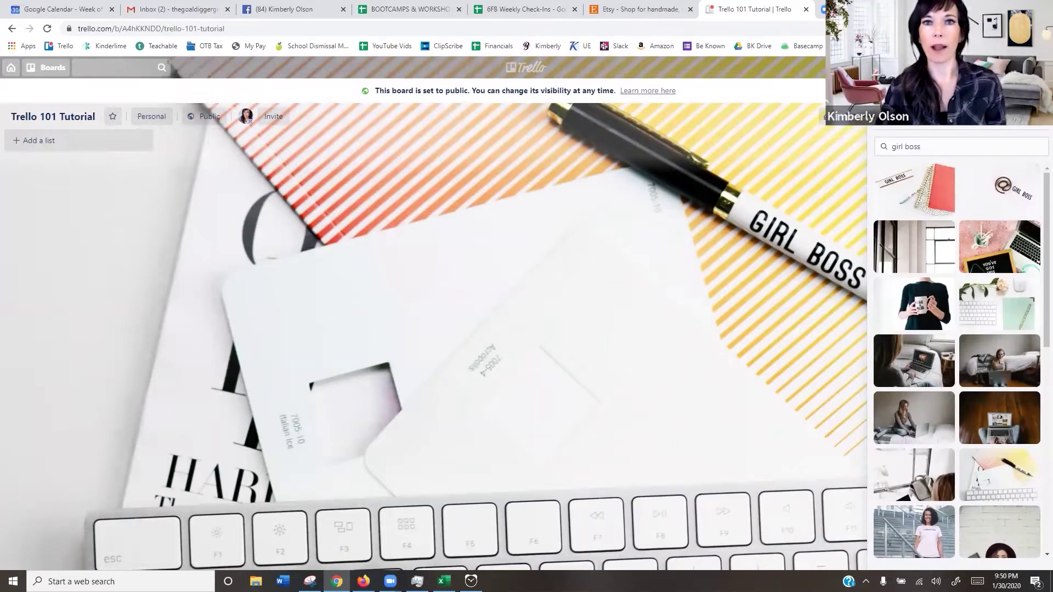
{"action": "left_click", "coordinate": [1023, 131]}
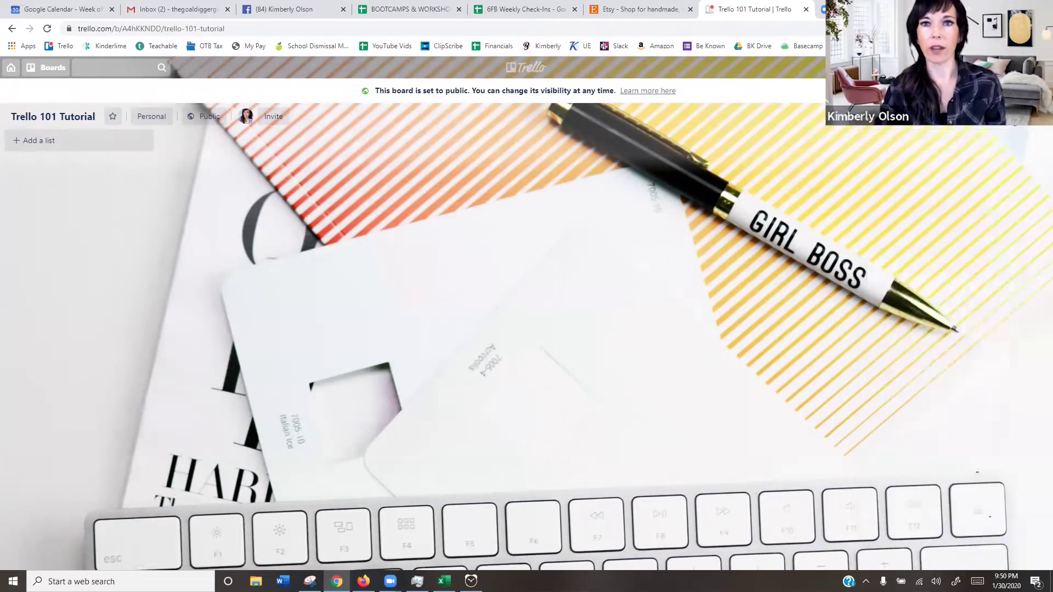
{"action": "left_click", "coordinate": [1020, 117]}
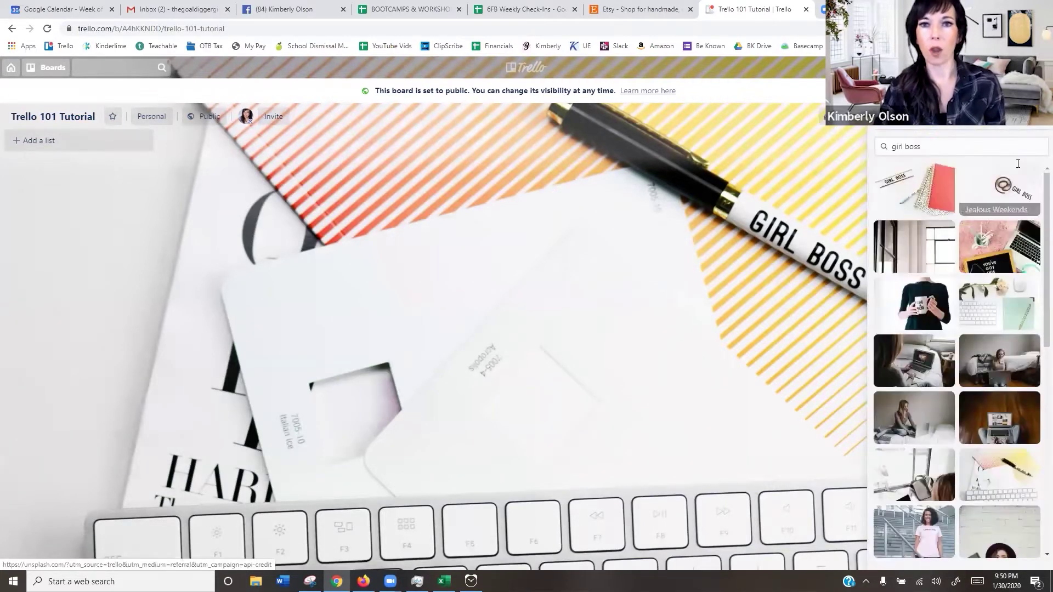
{"action": "left_click", "coordinate": [888, 123]}
{"action": "left_click", "coordinate": [889, 123]}
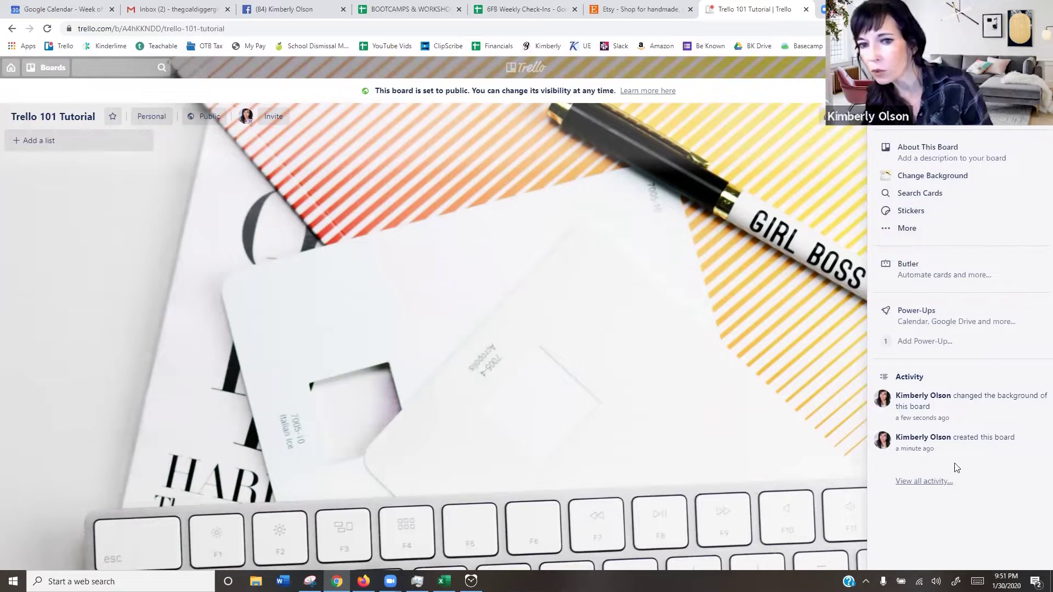
- Look through More board options and Copy Board, keeping the board title unchanged
{"action": "left_click", "coordinate": [1030, 134]}
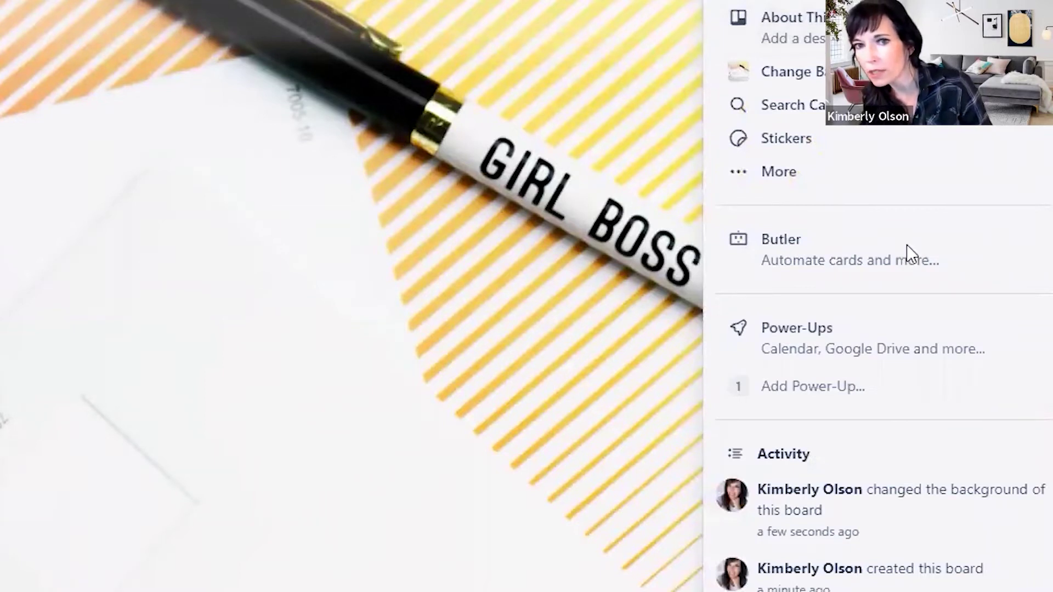
{"action": "left_click", "coordinate": [792, 173]}
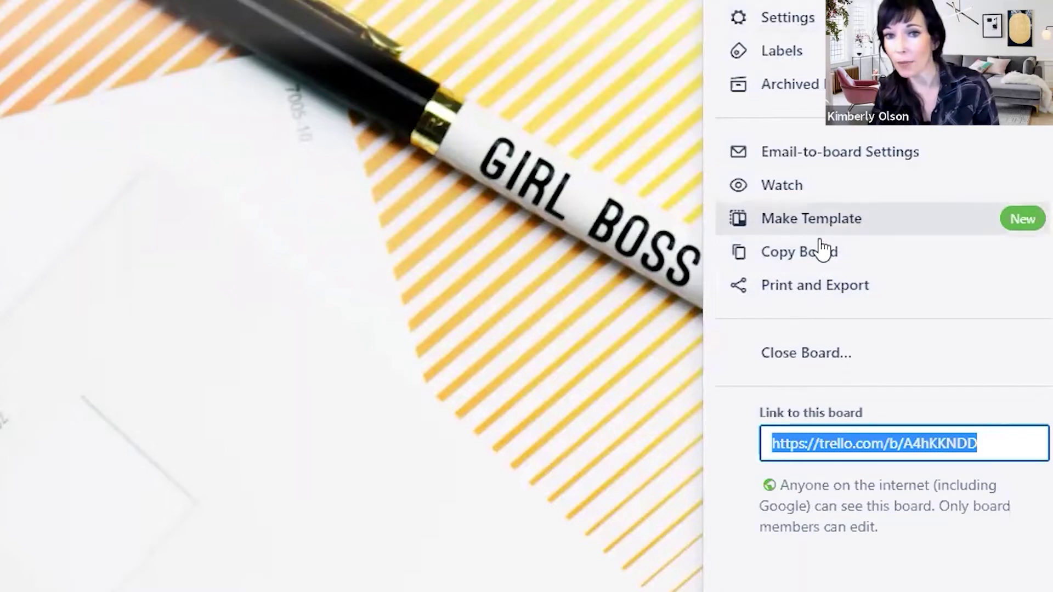
{"action": "left_click", "coordinate": [823, 254]}
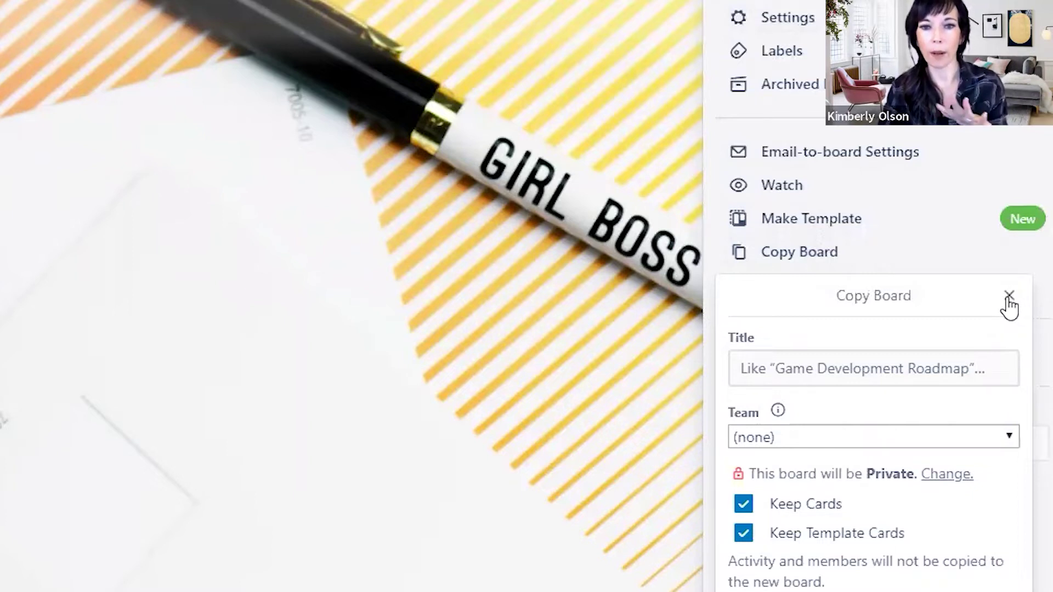
{"action": "left_click", "coordinate": [1008, 297]}
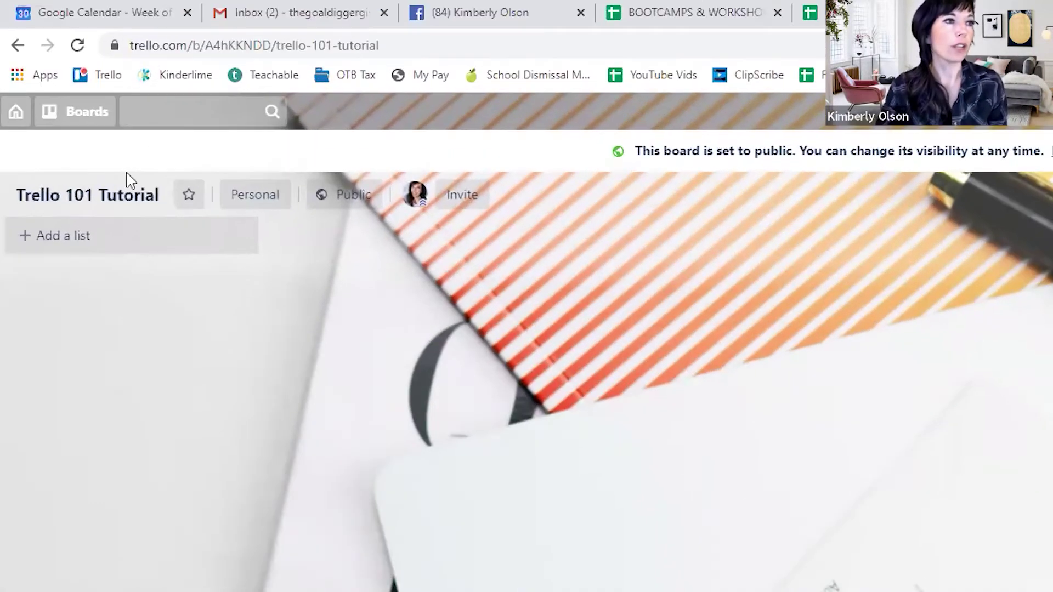
{"action": "left_click", "coordinate": [69, 200]}
{"action": "left_click", "coordinate": [130, 308]}
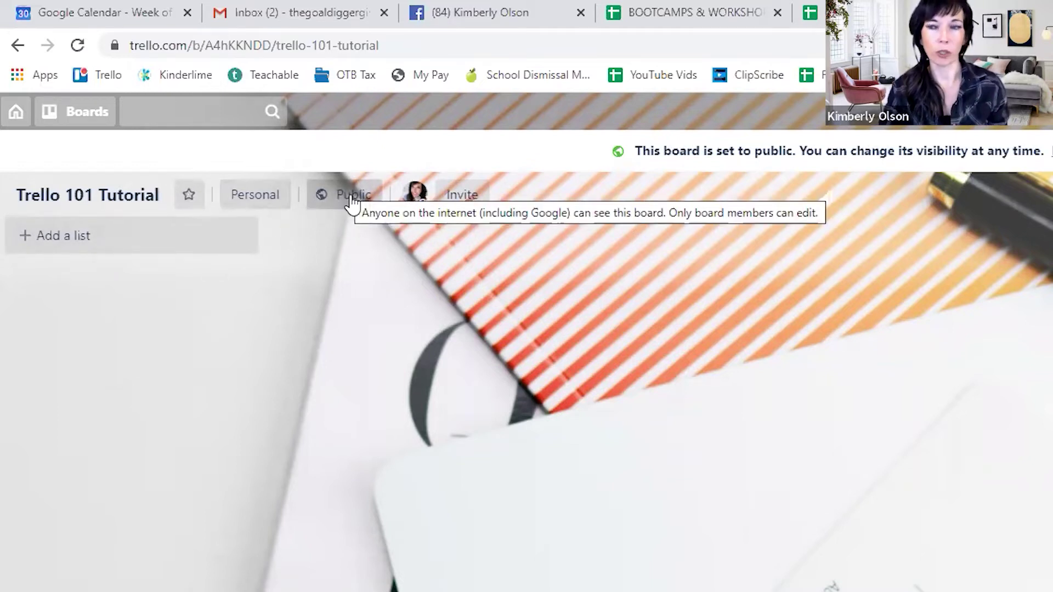
- Invite the suggested collaborator to the board with the default invitation message
{"action": "left_click", "coordinate": [453, 204]}
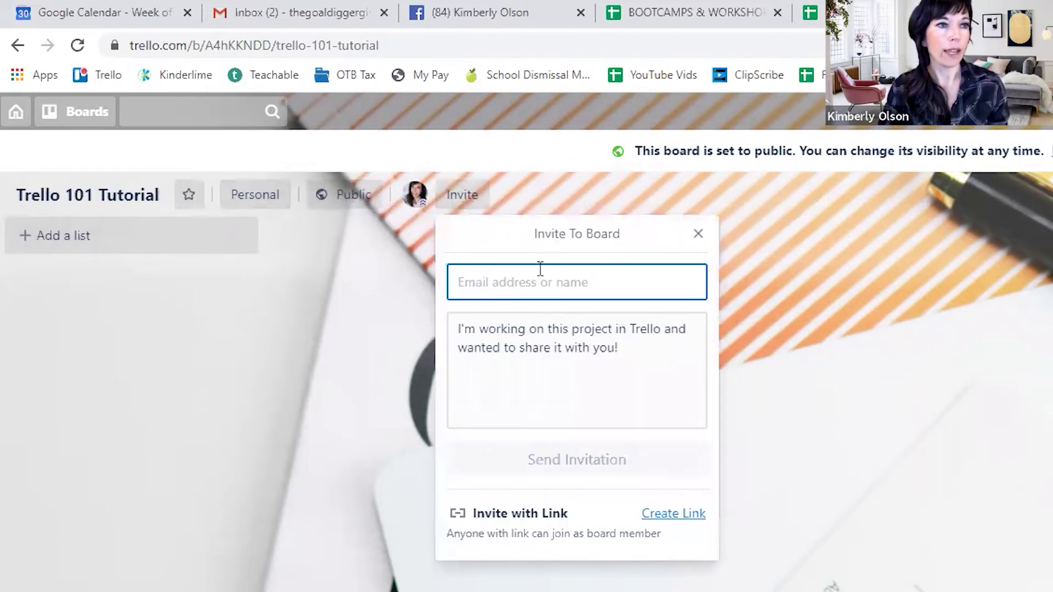
{"action": "type", "text": "ann"}
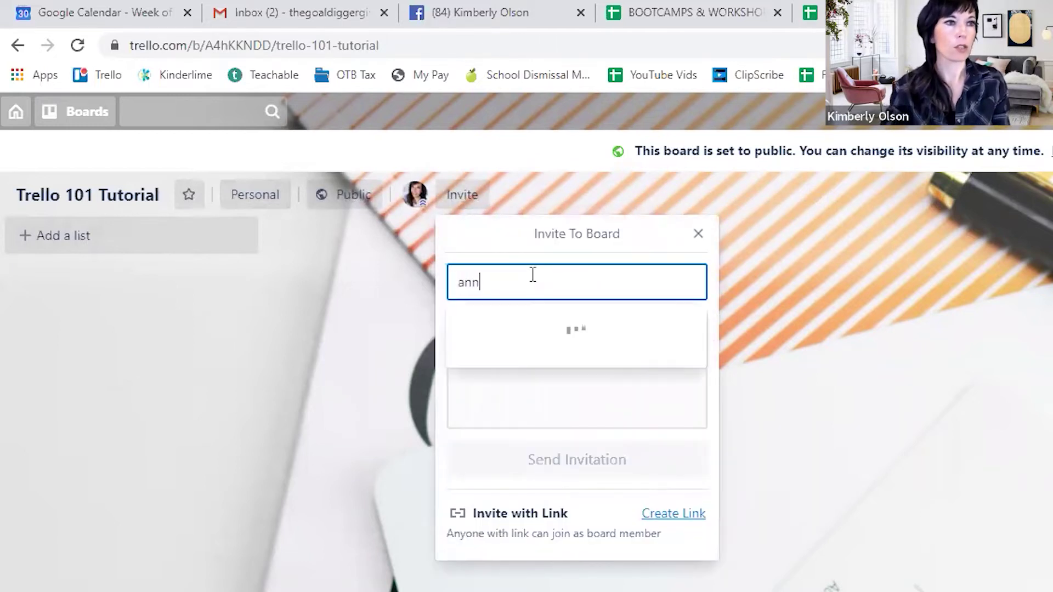
{"action": "left_click", "coordinate": [552, 337]}
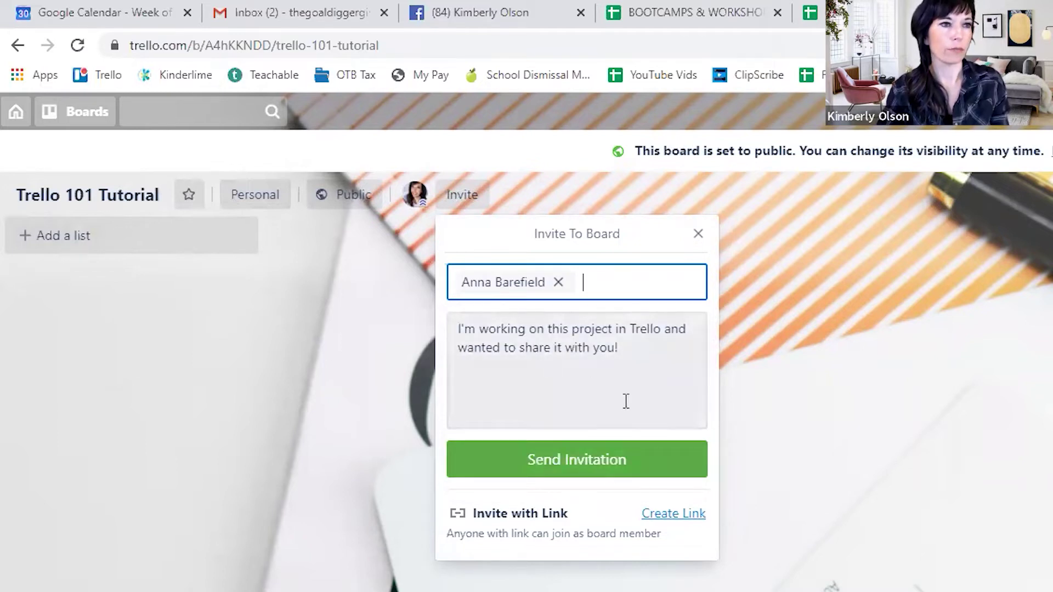
{"action": "left_click", "coordinate": [546, 336]}
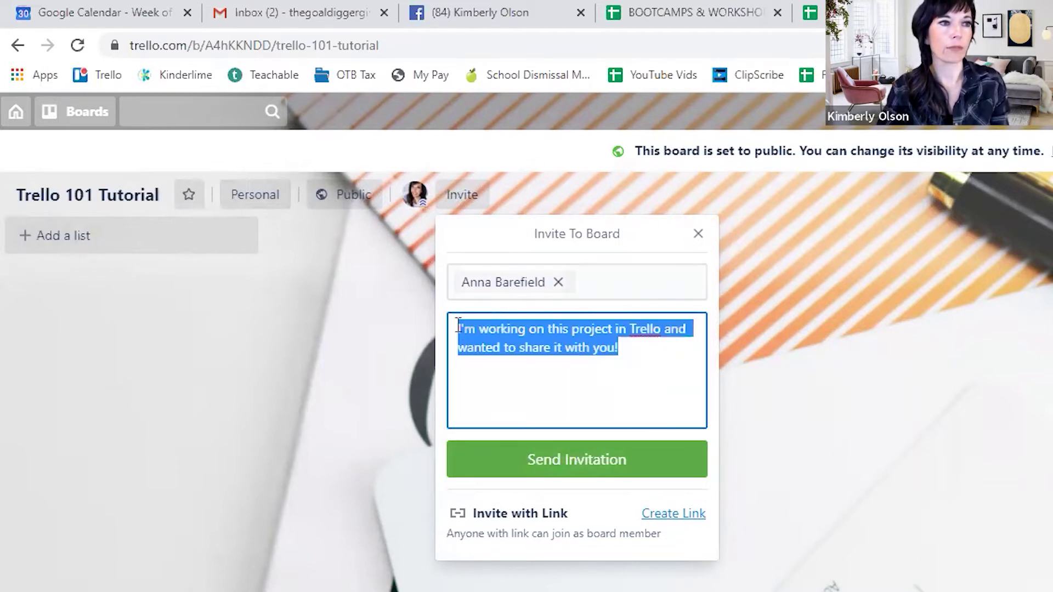
{"action": "left_click", "coordinate": [593, 461]}
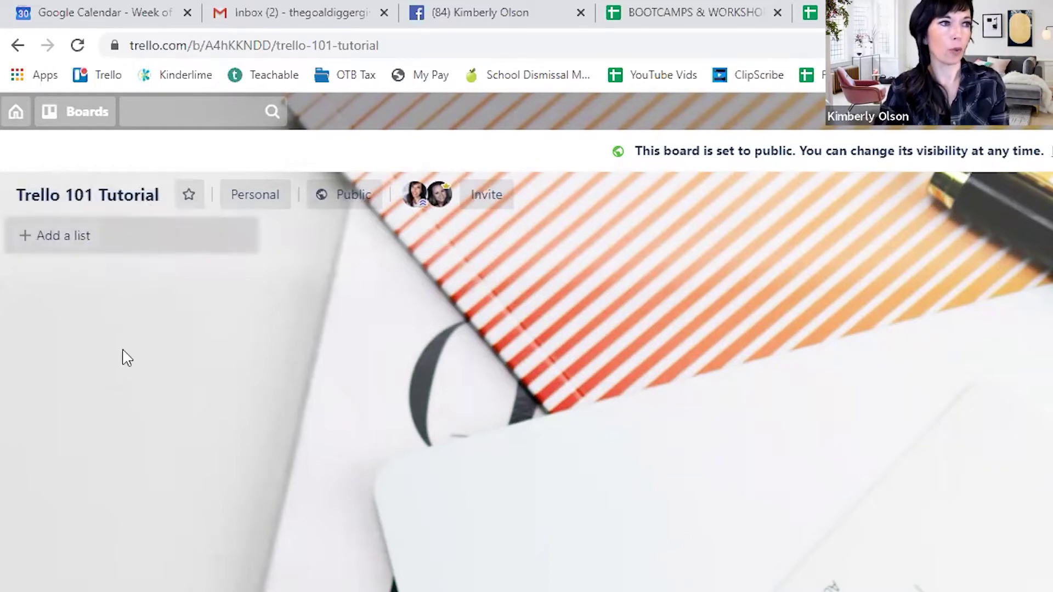
- Create a 'Salads' list followed by a 'Desserts' list on the board
{"action": "left_click", "coordinate": [96, 237]}
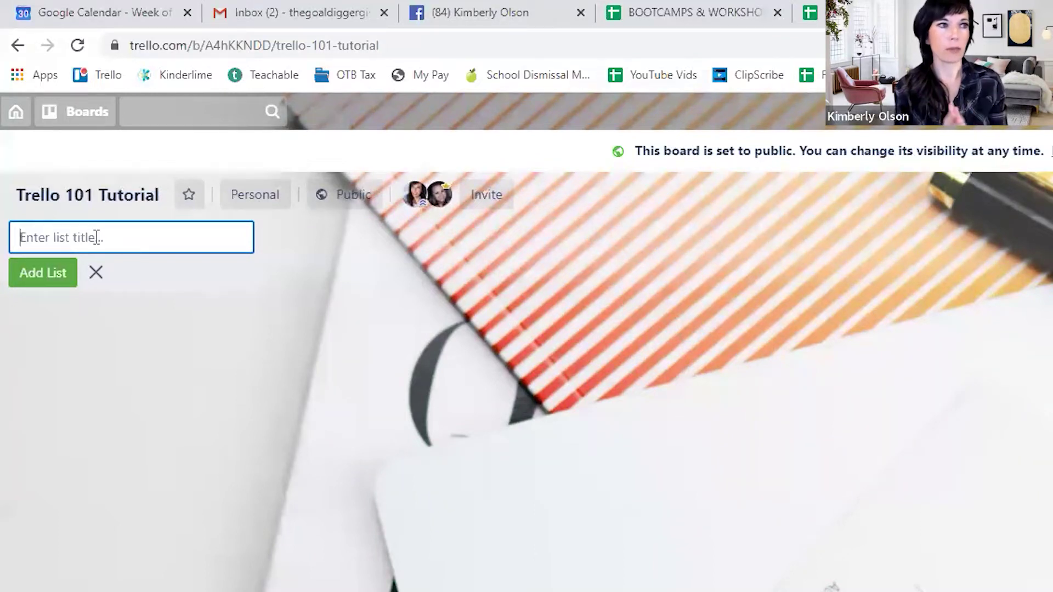
{"action": "type", "text": "Salads"}
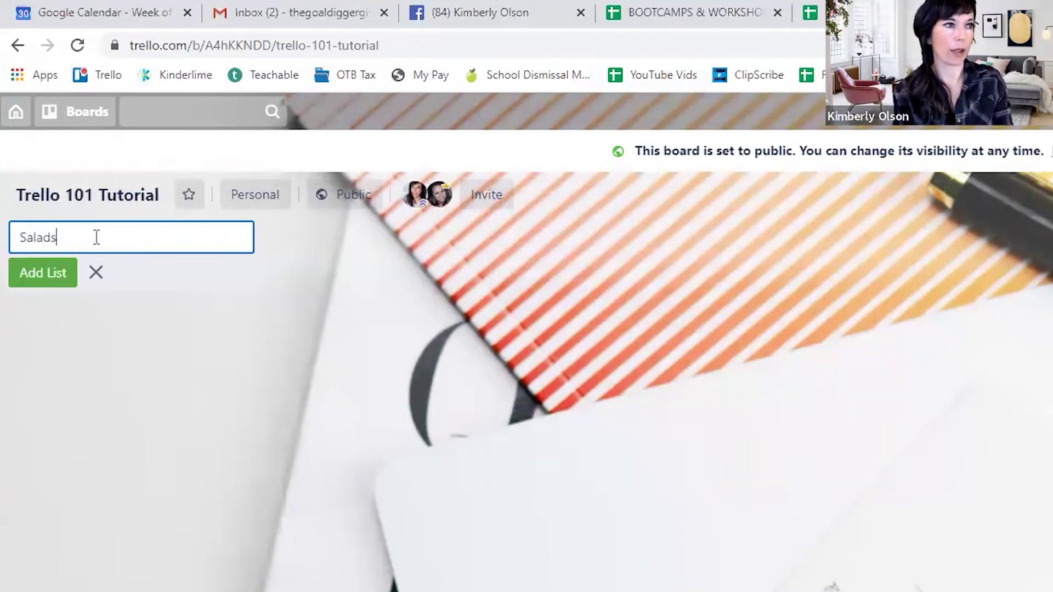
{"action": "left_click", "coordinate": [64, 285]}
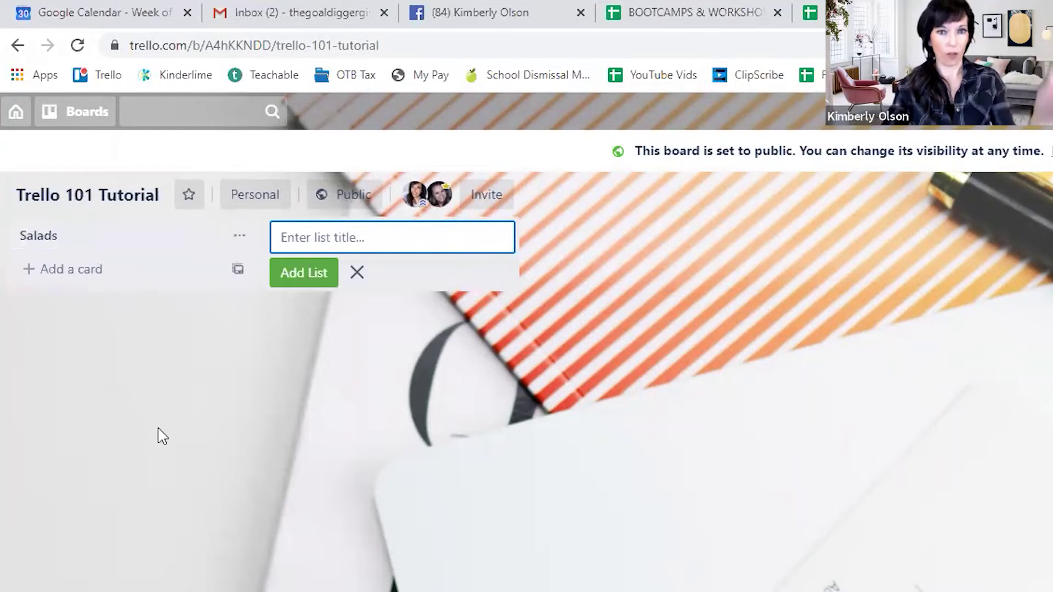
{"action": "type", "text": "D"}
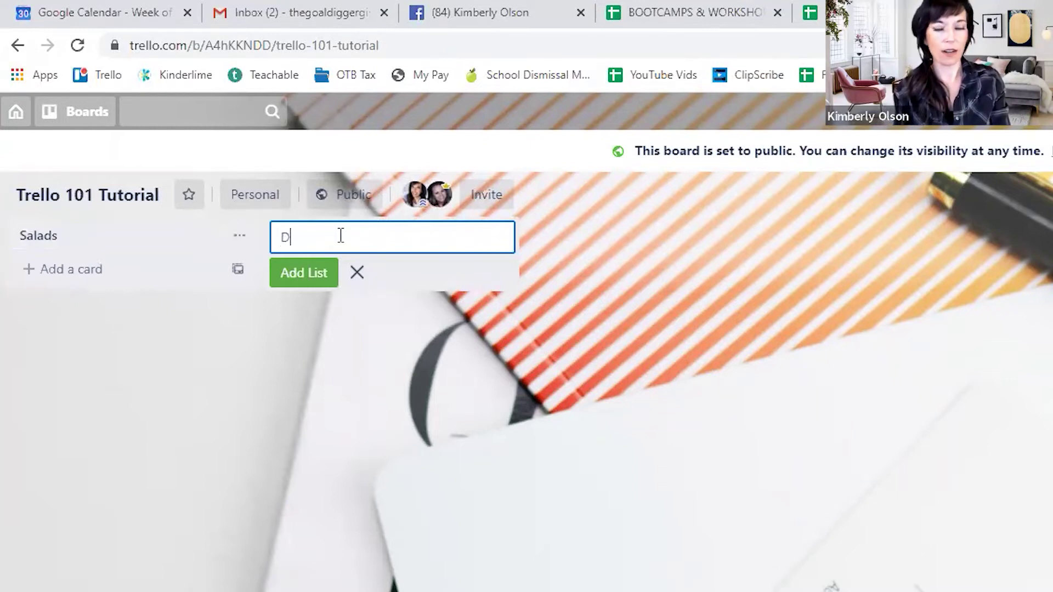
{"action": "type", "text": "esserts"}
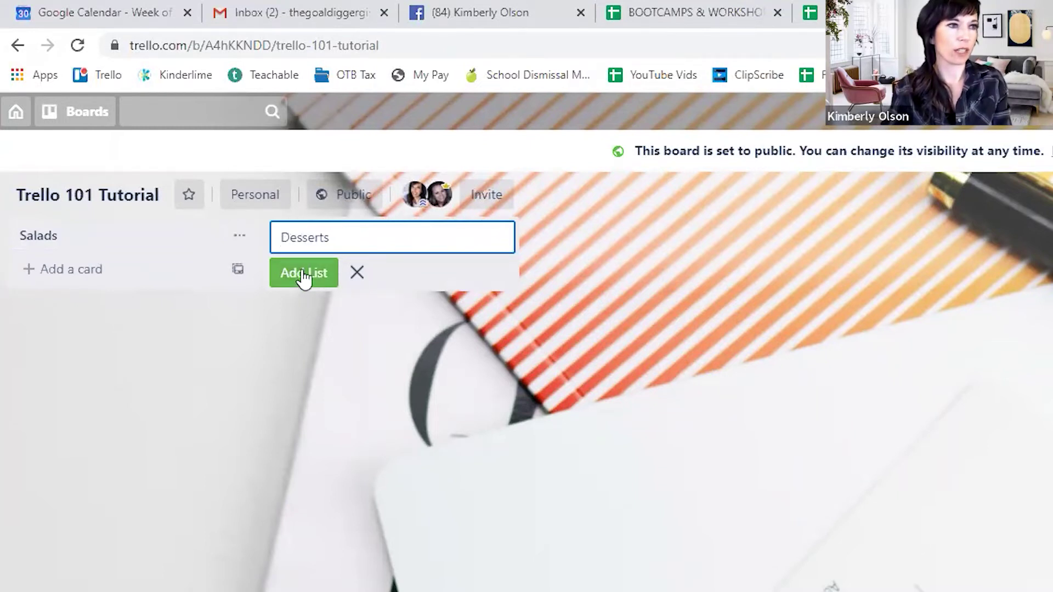
{"action": "left_click", "coordinate": [304, 274]}
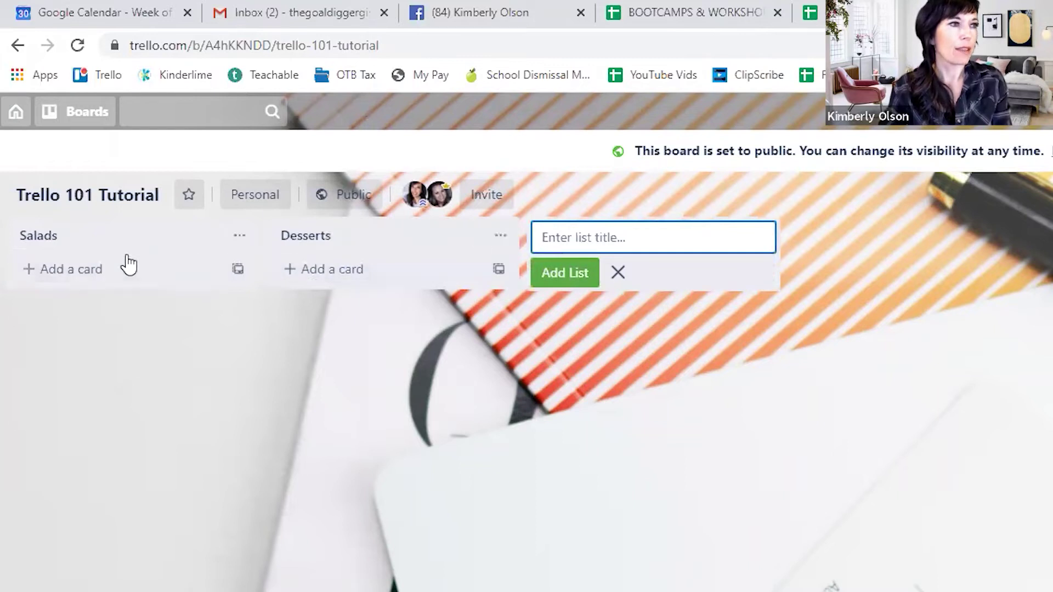
- Add a card titled 'Greek Salad' under the Salads list
{"action": "left_click", "coordinate": [70, 274]}
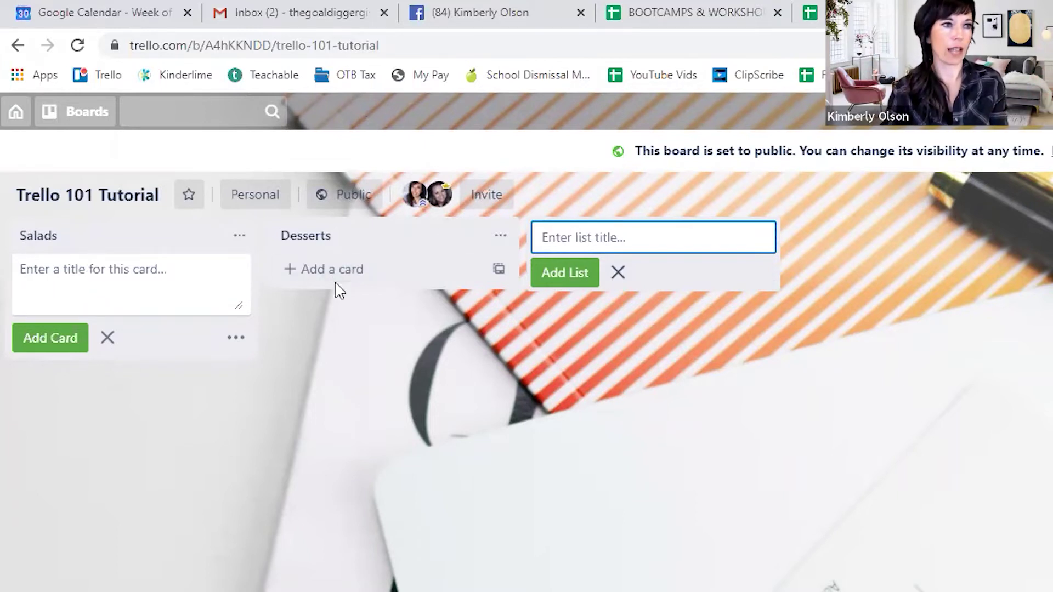
{"action": "left_click", "coordinate": [67, 271]}
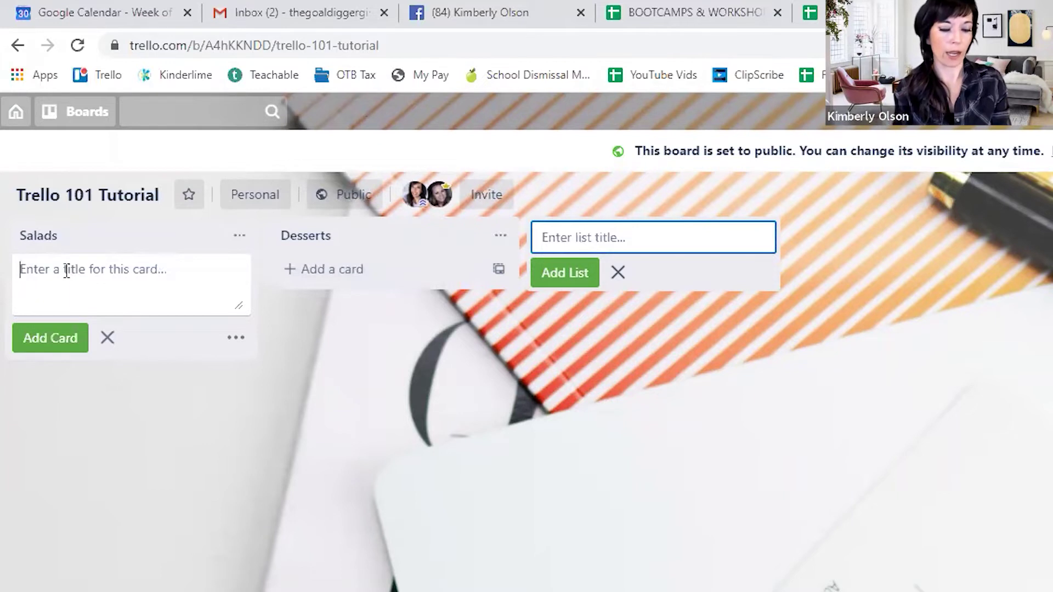
{"action": "type", "text": "Greek Salad"}
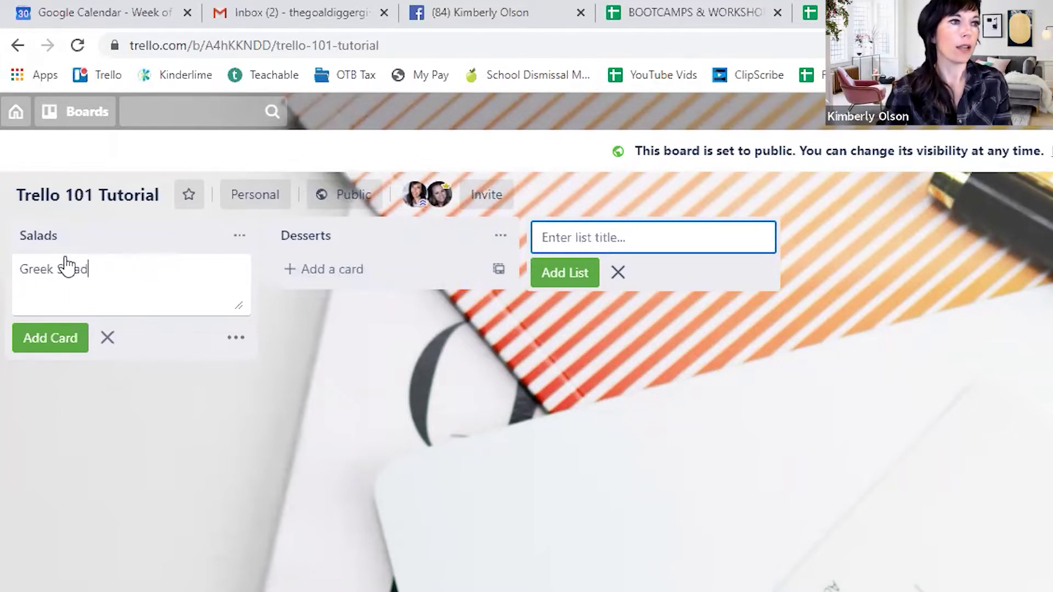
{"action": "left_click", "coordinate": [167, 419]}
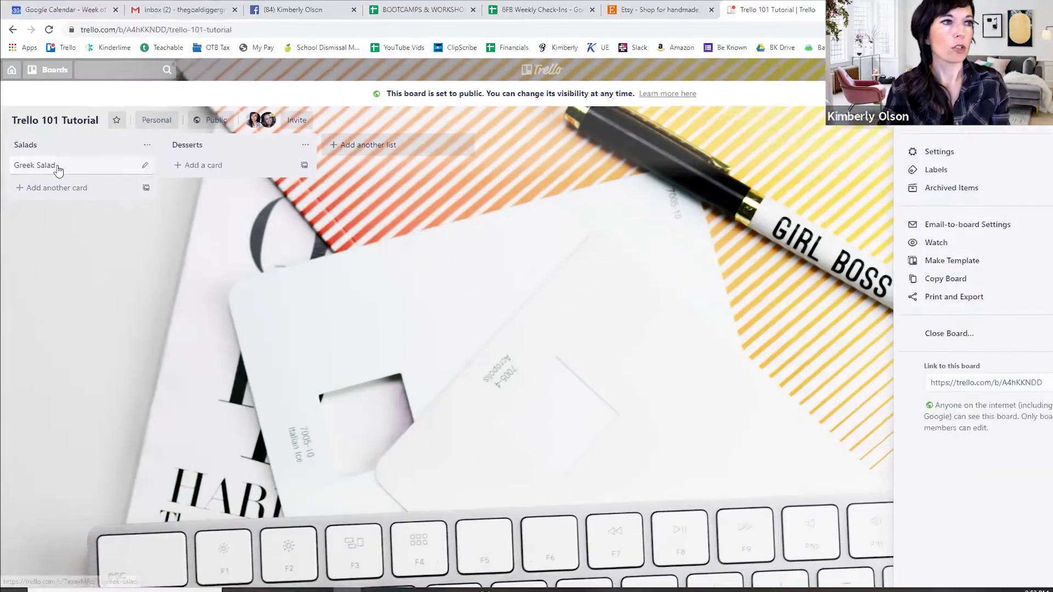
- Try the Greek Salad card's details and quick-edit menu, then reopen its details view
{"action": "left_click", "coordinate": [58, 167]}
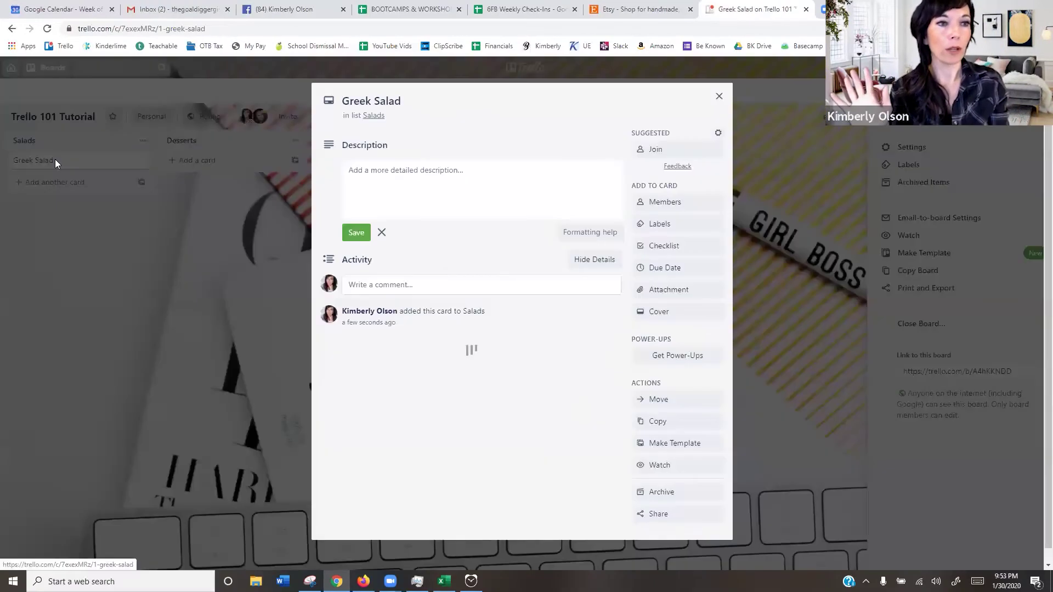
{"action": "left_click", "coordinate": [63, 214]}
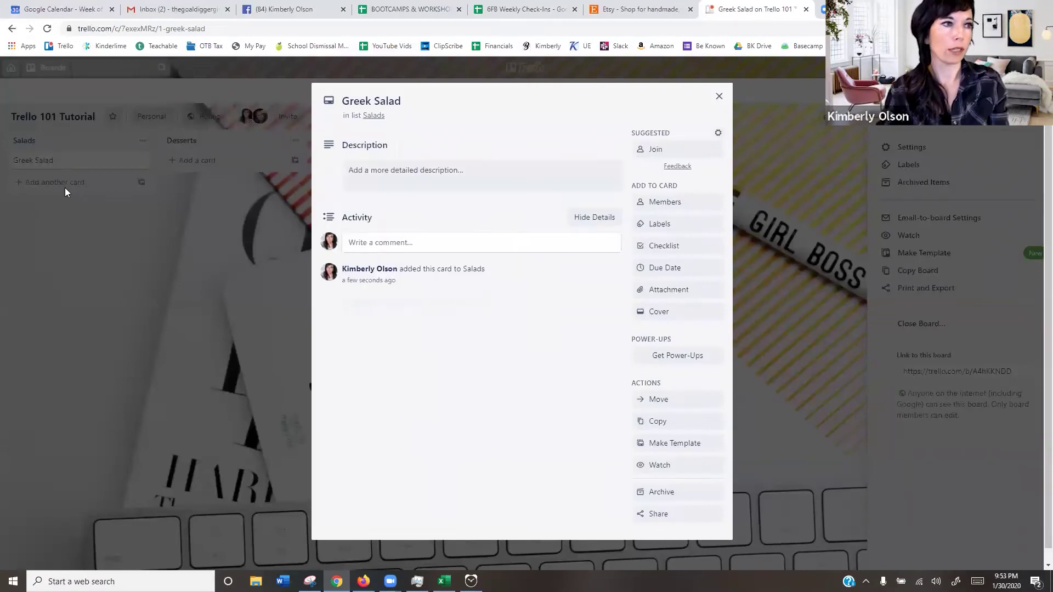
{"action": "left_click", "coordinate": [70, 201]}
{"action": "left_click", "coordinate": [58, 160]}
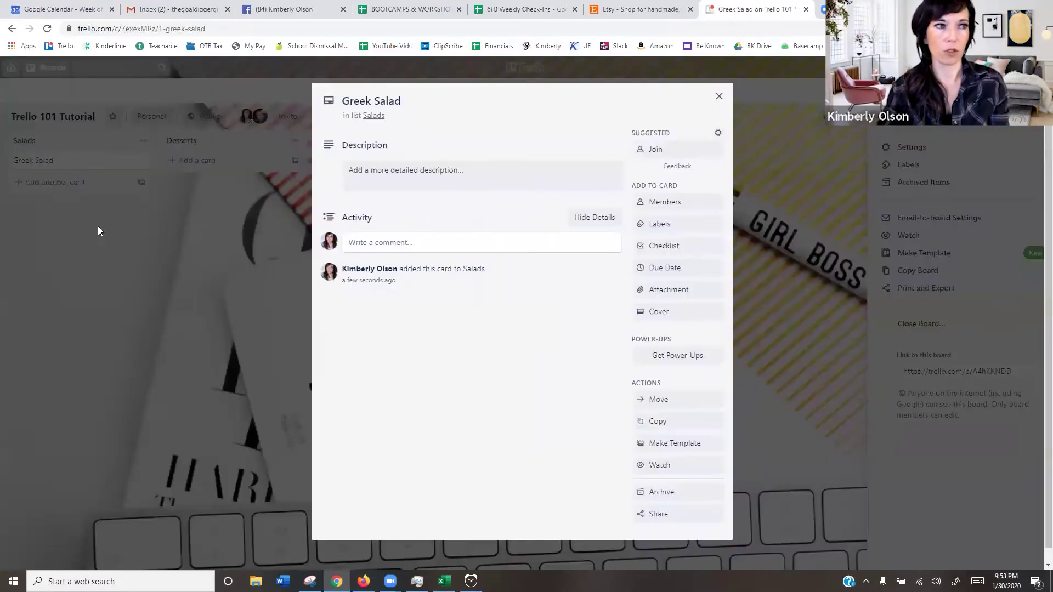
{"action": "left_click", "coordinate": [98, 226]}
{"action": "left_click", "coordinate": [76, 159]}
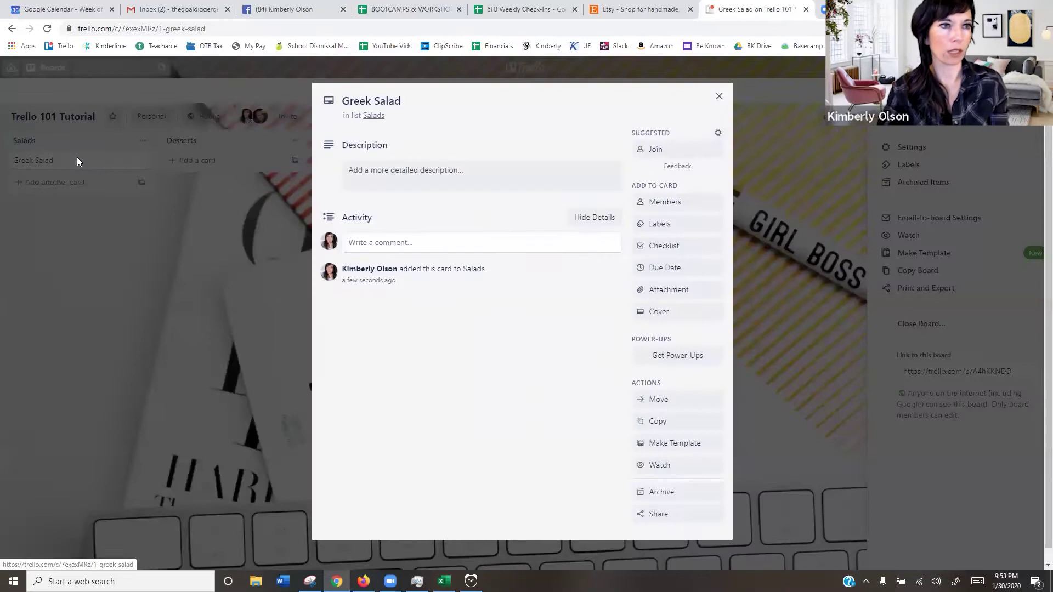
{"action": "left_click", "coordinate": [67, 191]}
{"action": "left_click", "coordinate": [141, 161]}
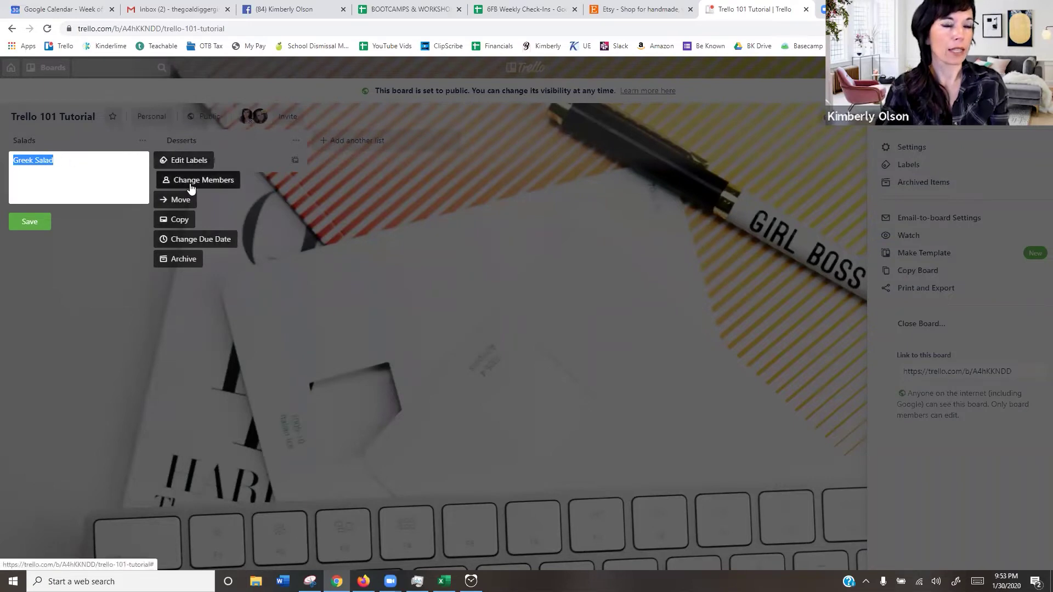
{"action": "left_click", "coordinate": [108, 250]}
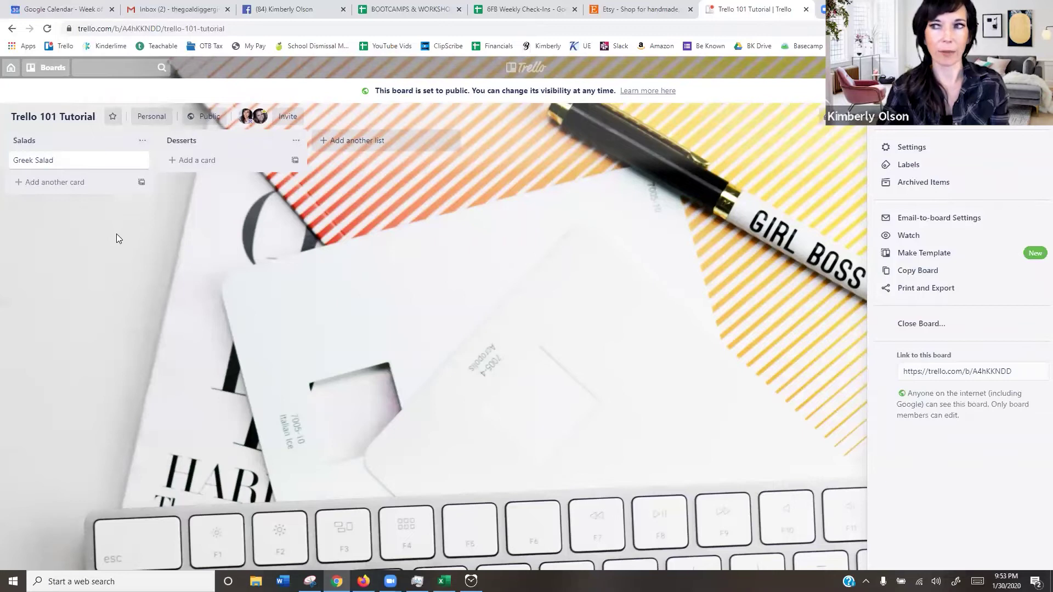
{"action": "left_click", "coordinate": [82, 163]}
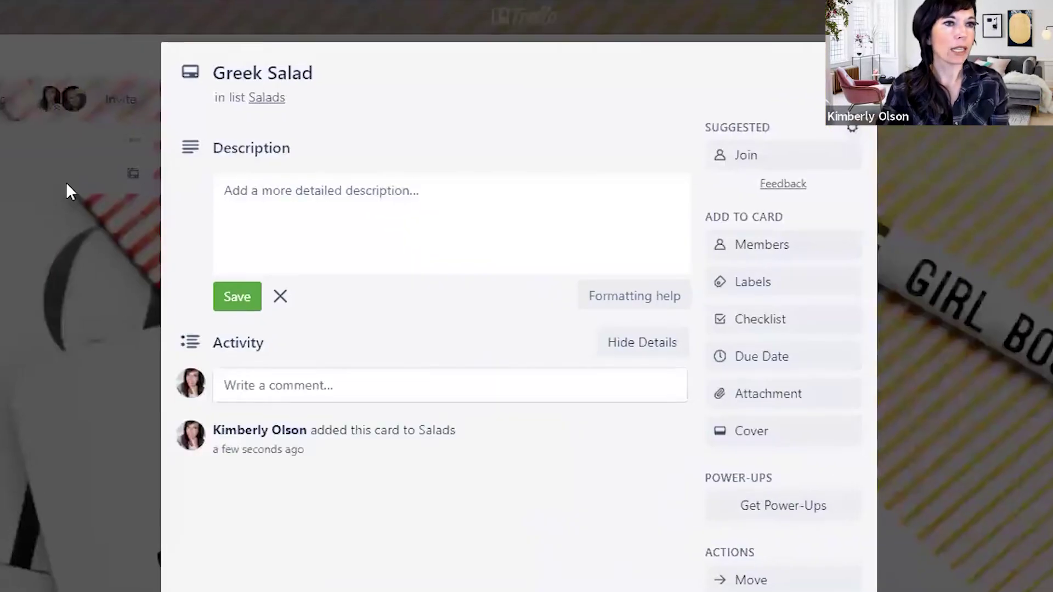
- Save the Greek Salad description as 'Ingredients:' with '*Mixed Greens' on the next line
{"action": "left_click", "coordinate": [286, 191]}
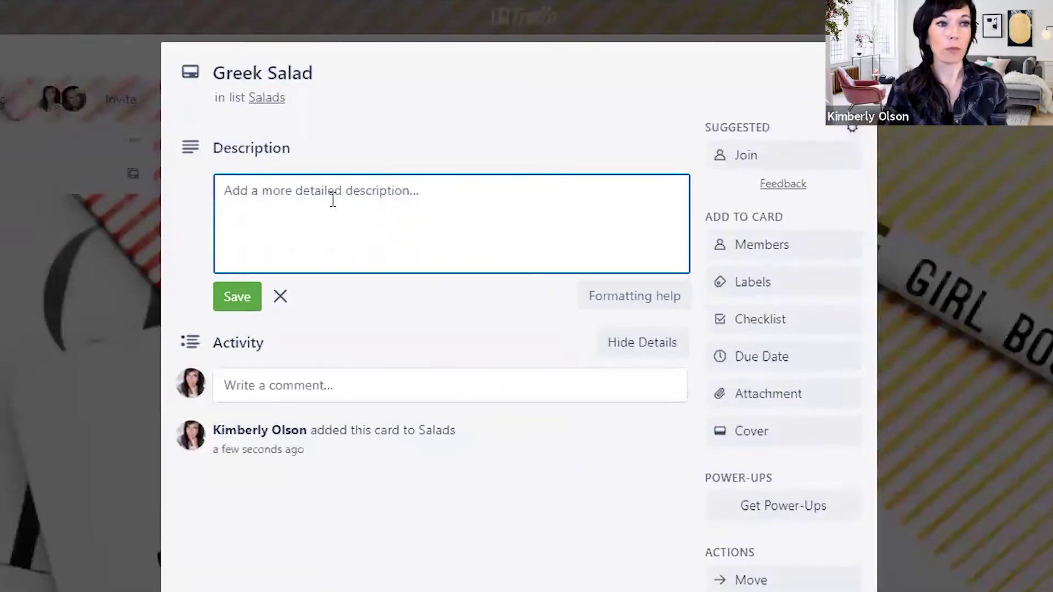
{"action": "type", "text": "In"}
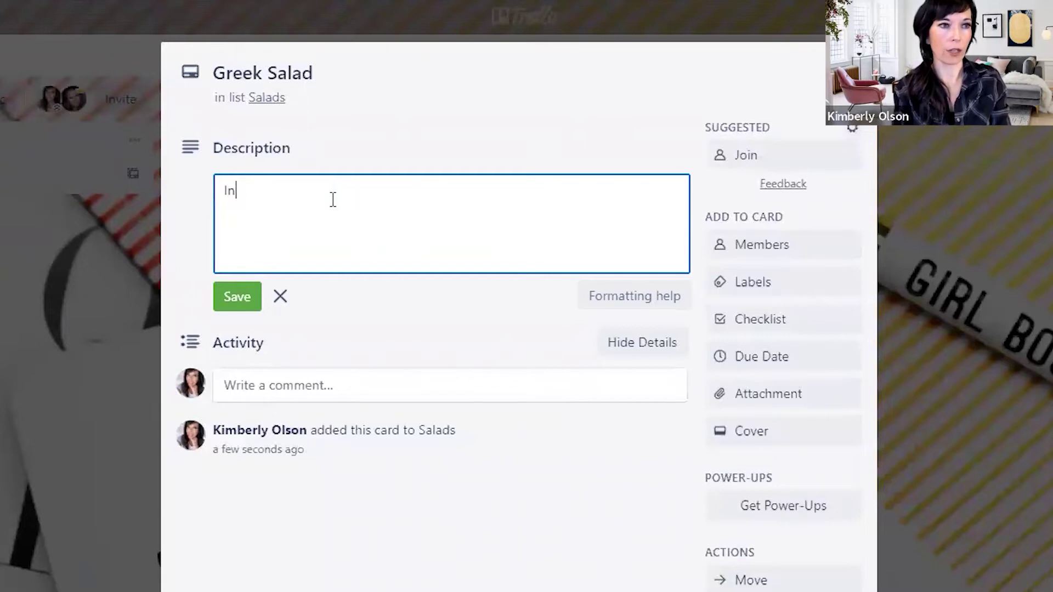
{"action": "type", "text": "grediemts"}
{"action": "key", "text": "BackSpace"}
{"action": "type", "text": "nts:"}
{"action": "key", "text": "Return"}
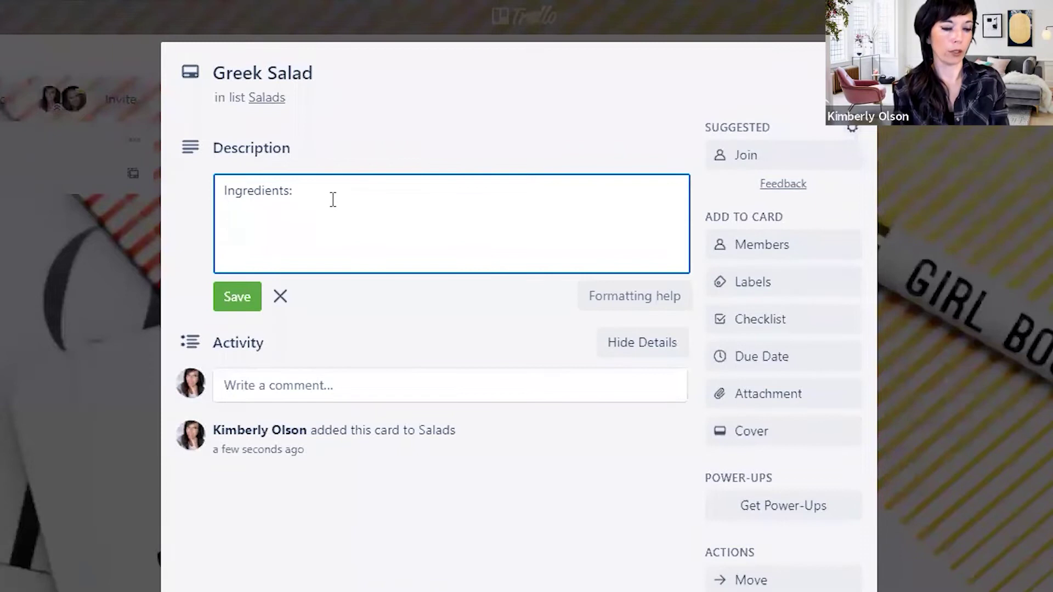
{"action": "type", "text": "*S"}
{"action": "key", "text": "BackSpace"}
{"action": "type", "text": "G"}
{"action": "key", "text": "BackSpace"}
{"action": "type", "text": "Mixed "}
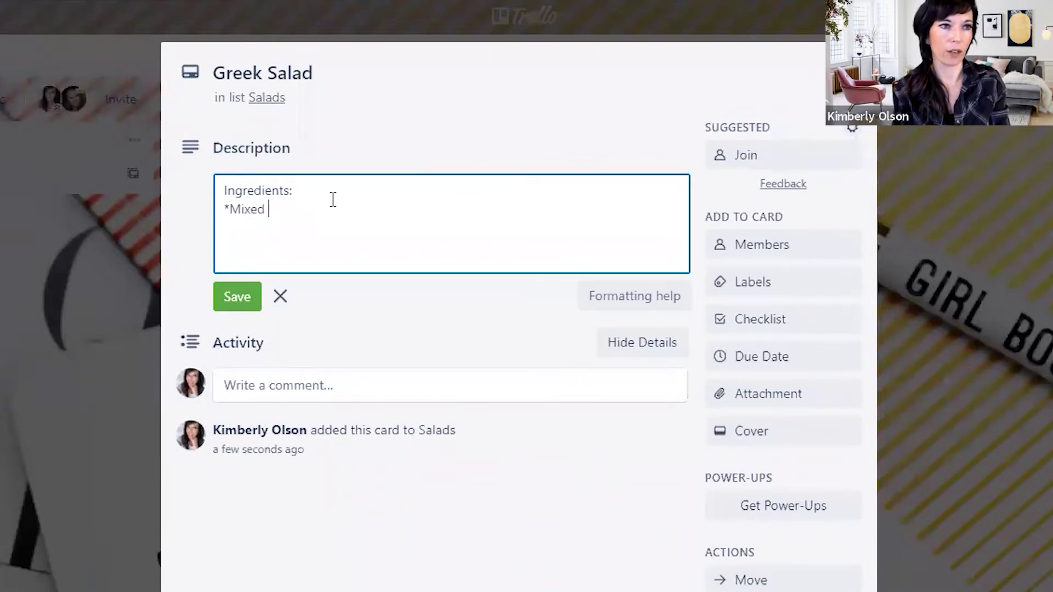
{"action": "type", "text": "Greens"}
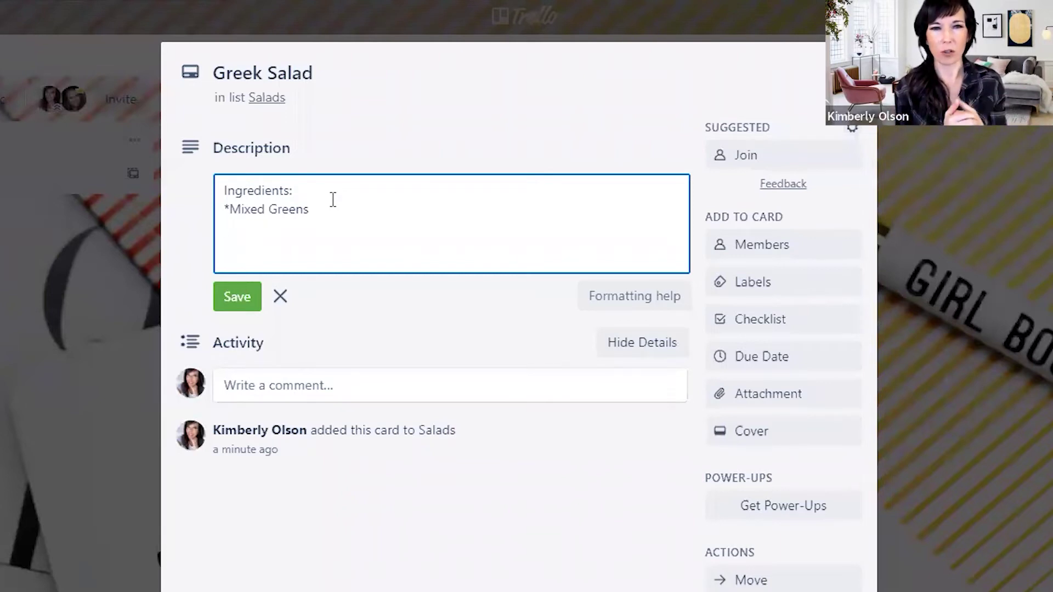
{"action": "type", "text": "@an"}
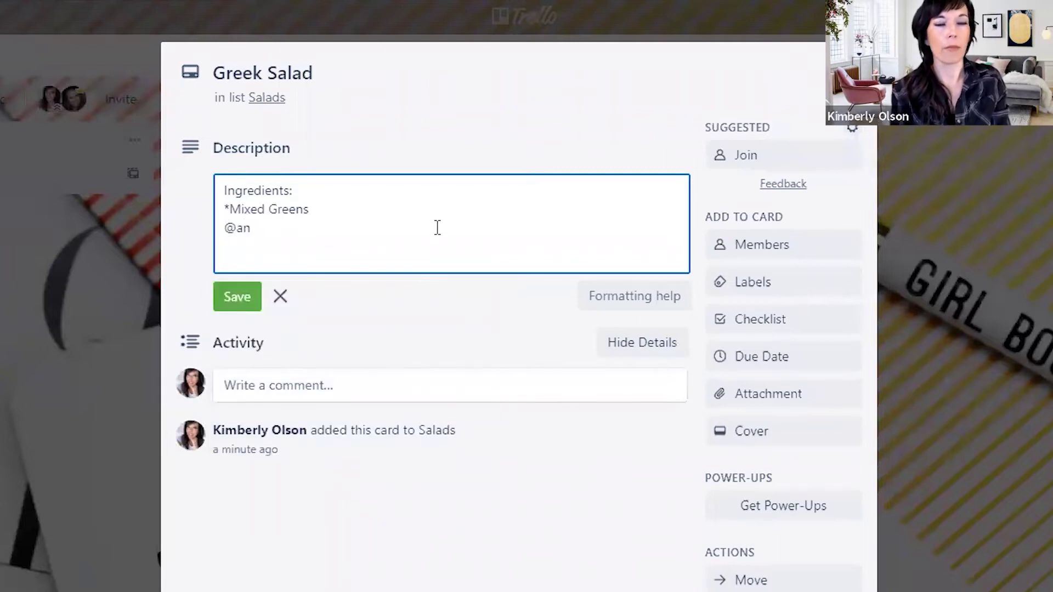
{"action": "key", "text": "BackSpace"}
{"action": "key", "text": "BackSpace"}
{"action": "key", "text": "BackSpace"}
{"action": "key", "text": "BackSpace"}
{"action": "key", "text": "BackSpace"}
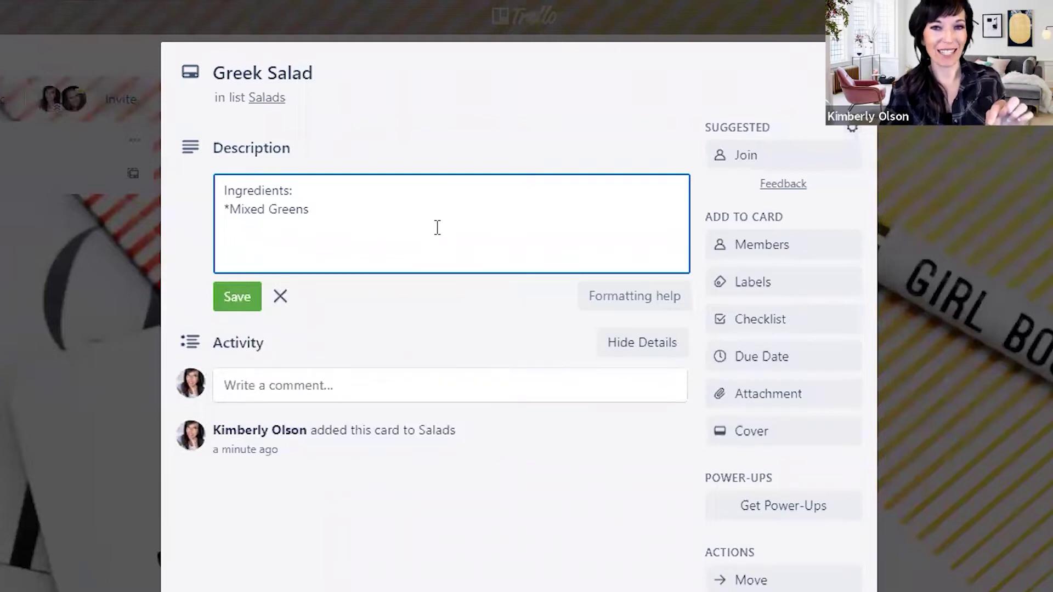
{"action": "left_click", "coordinate": [246, 304]}
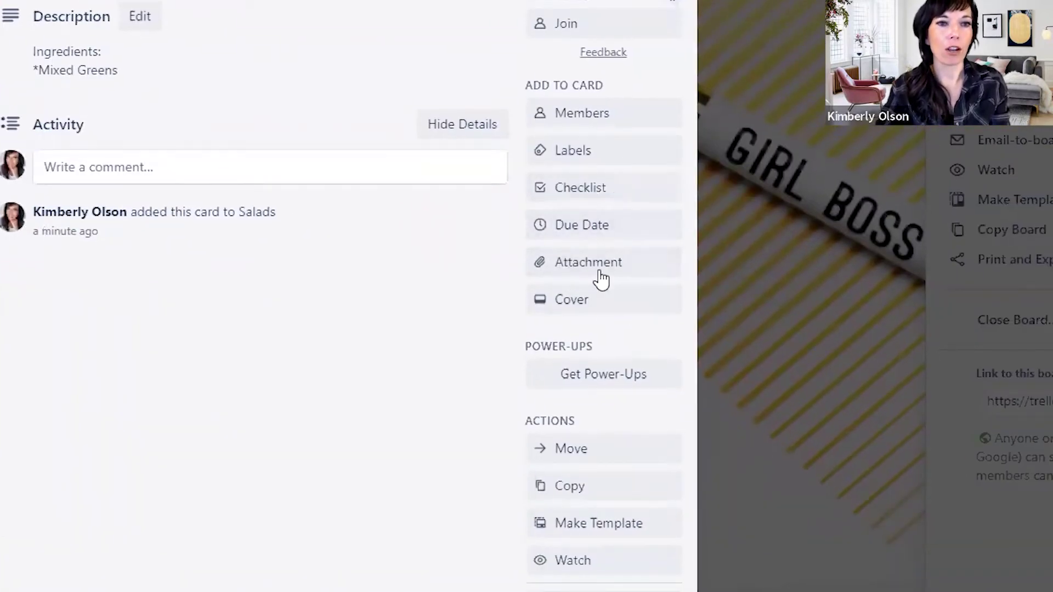
- Cover the Greek Salad card with an Unsplash 'salad' photo and close the card
{"action": "left_click", "coordinate": [586, 299]}
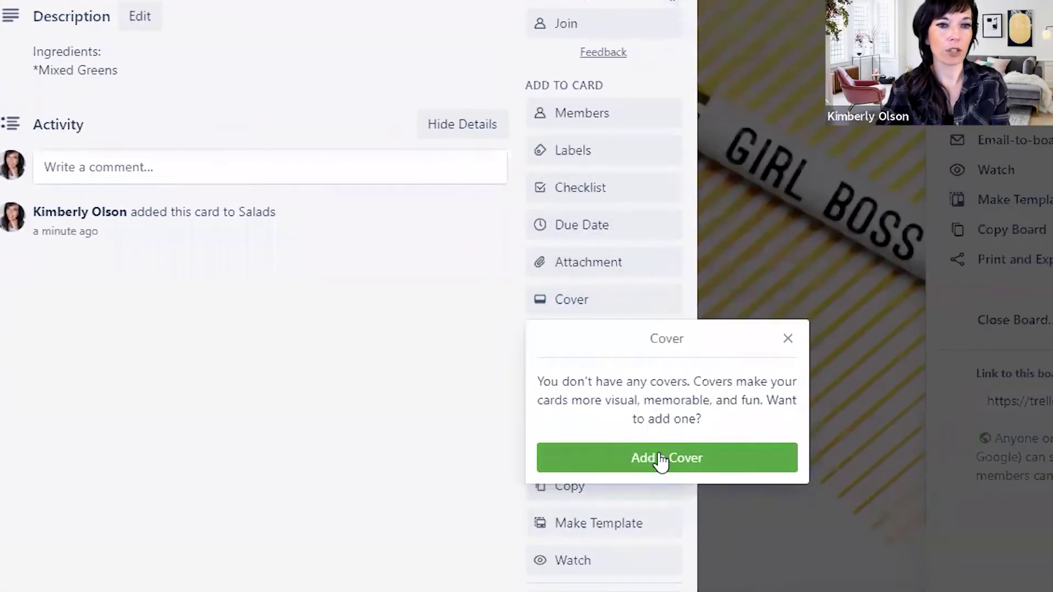
{"action": "left_click", "coordinate": [662, 460]}
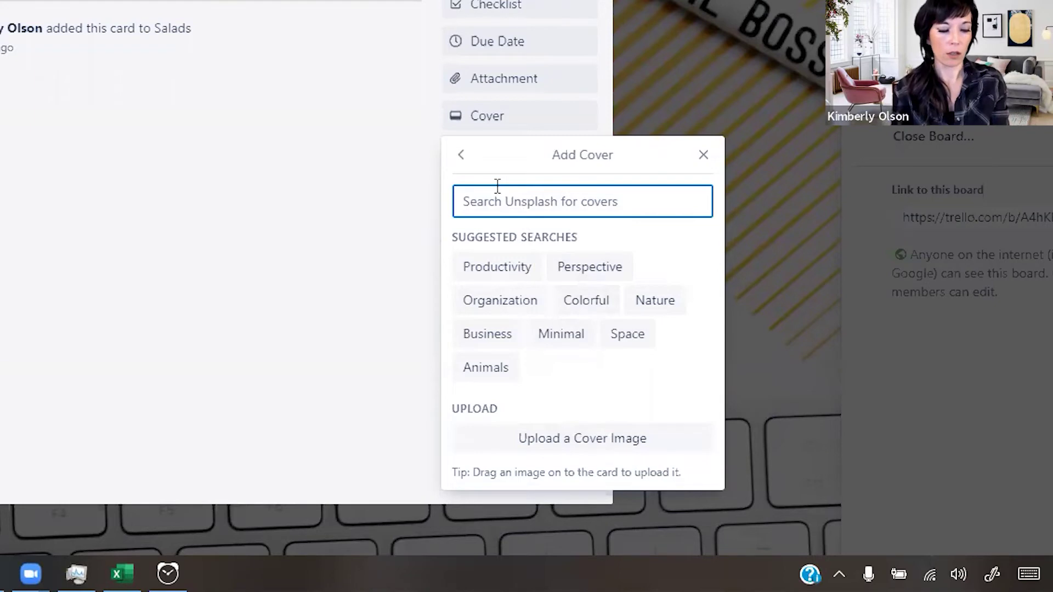
{"action": "type", "text": "salad"}
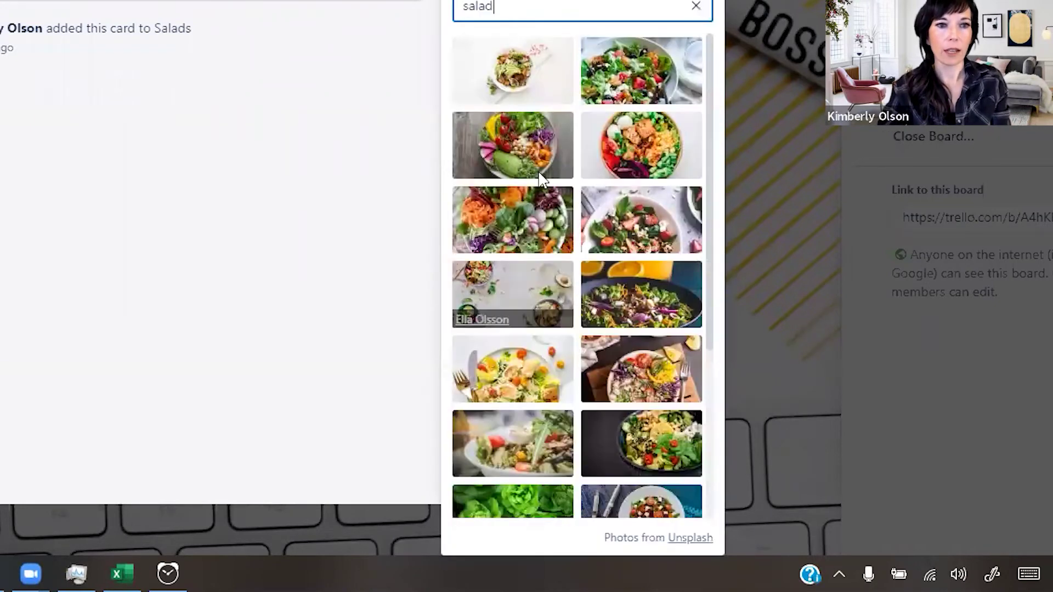
{"action": "left_click", "coordinate": [631, 70]}
{"action": "key", "text": "Escape"}
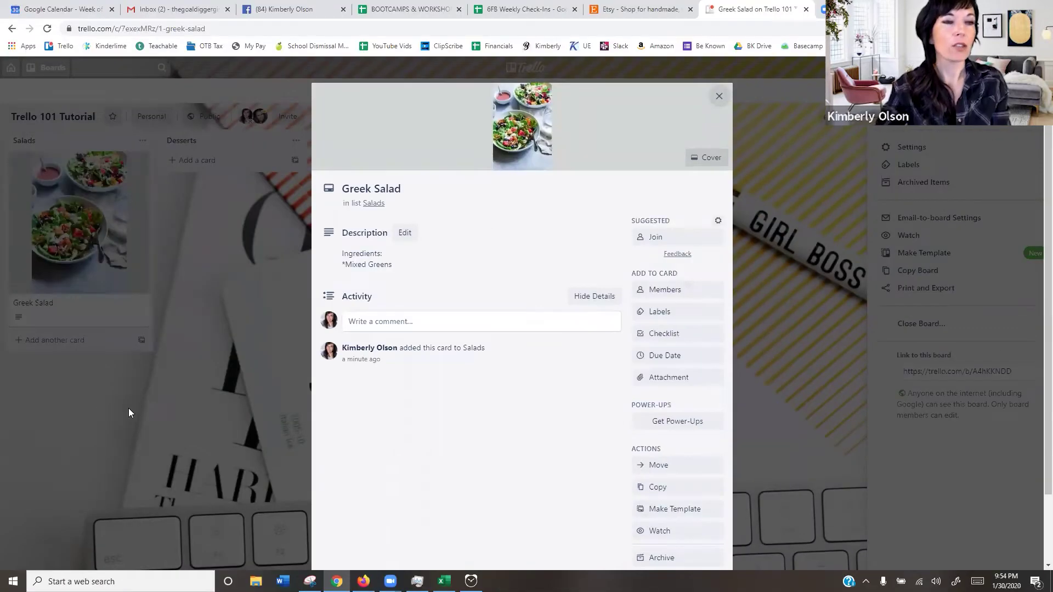
{"action": "left_click", "coordinate": [80, 361]}
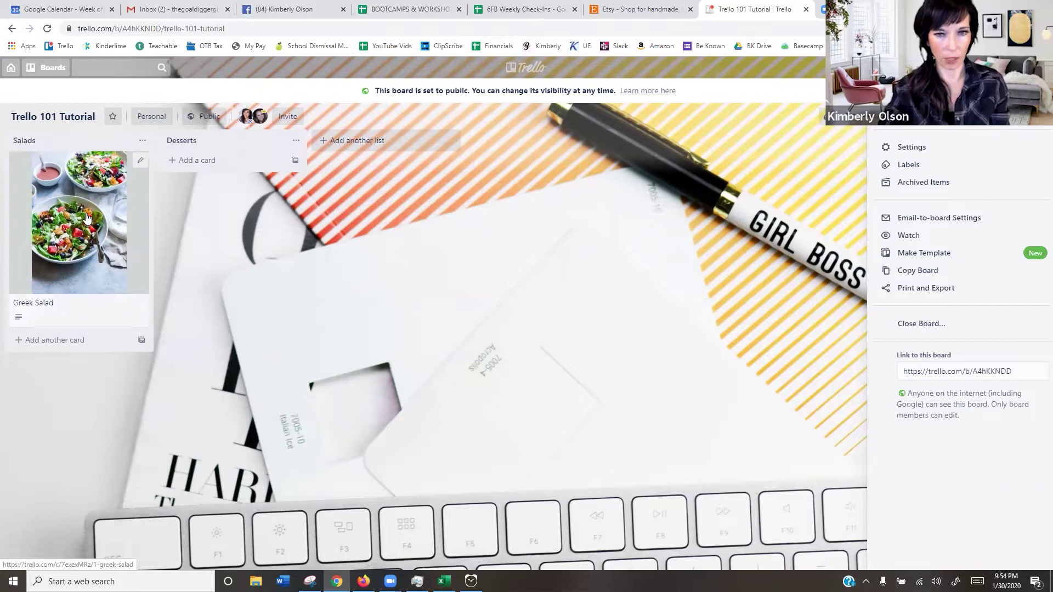
- Open the Greek Salad card and comment 'Made salad, had enough for leftovers'
{"action": "left_click", "coordinate": [66, 307]}
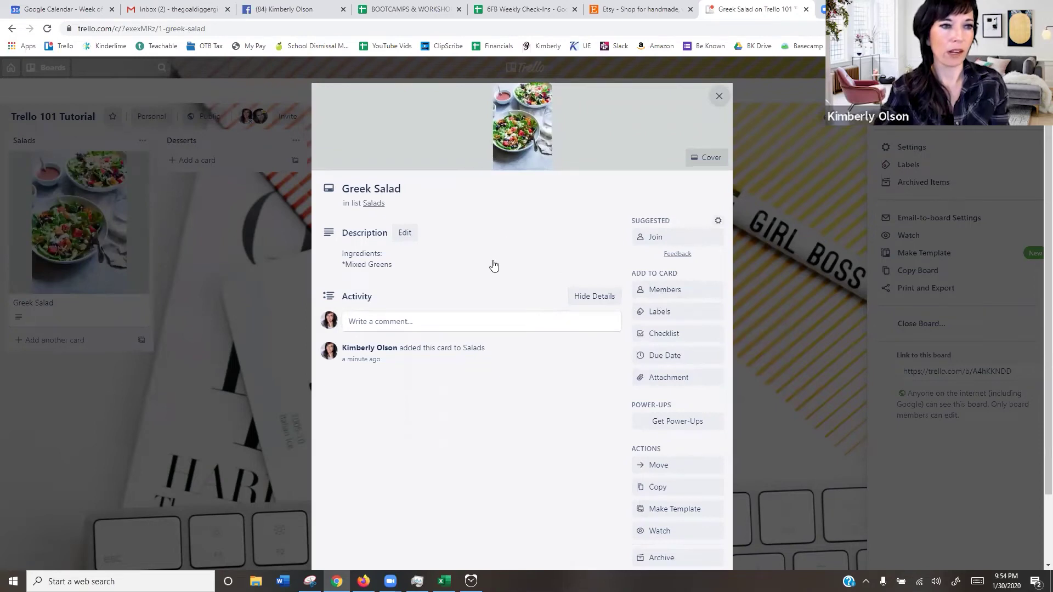
{"action": "left_click", "coordinate": [383, 323]}
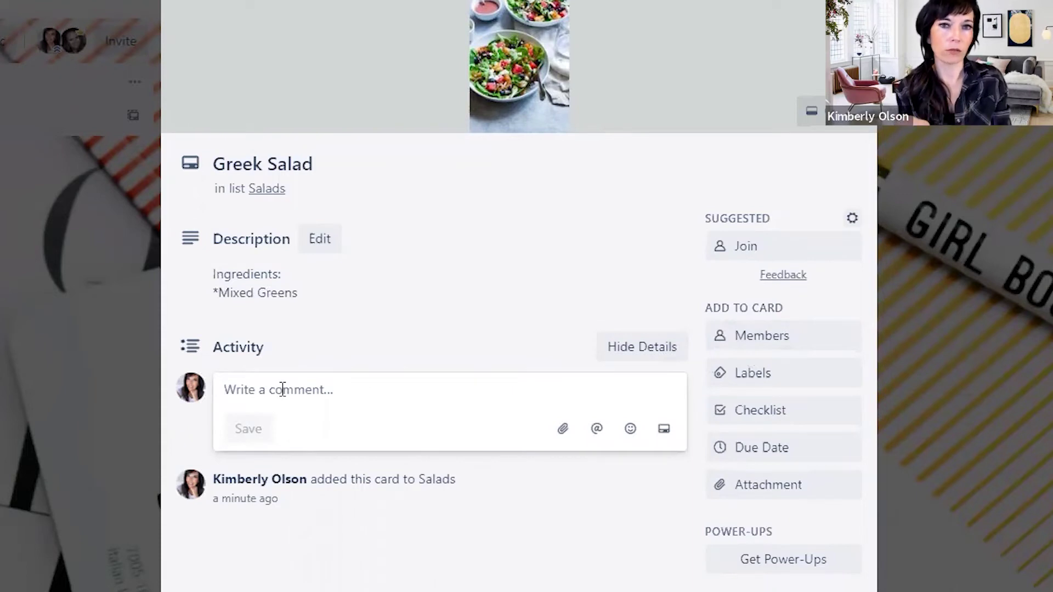
{"action": "type", "text": "Made salad, ha"}
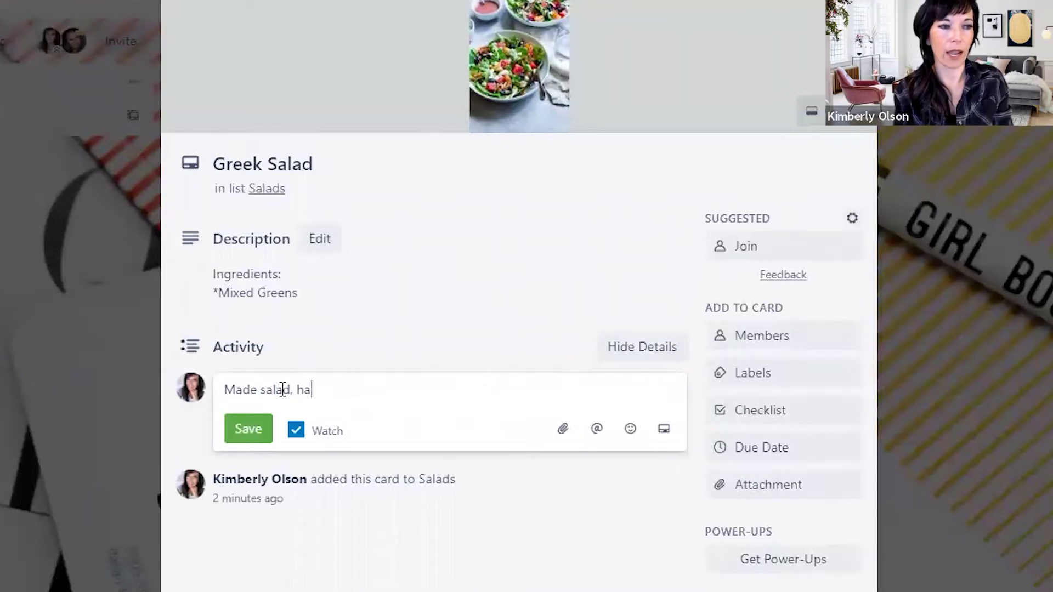
{"action": "type", "text": "d enough for "}
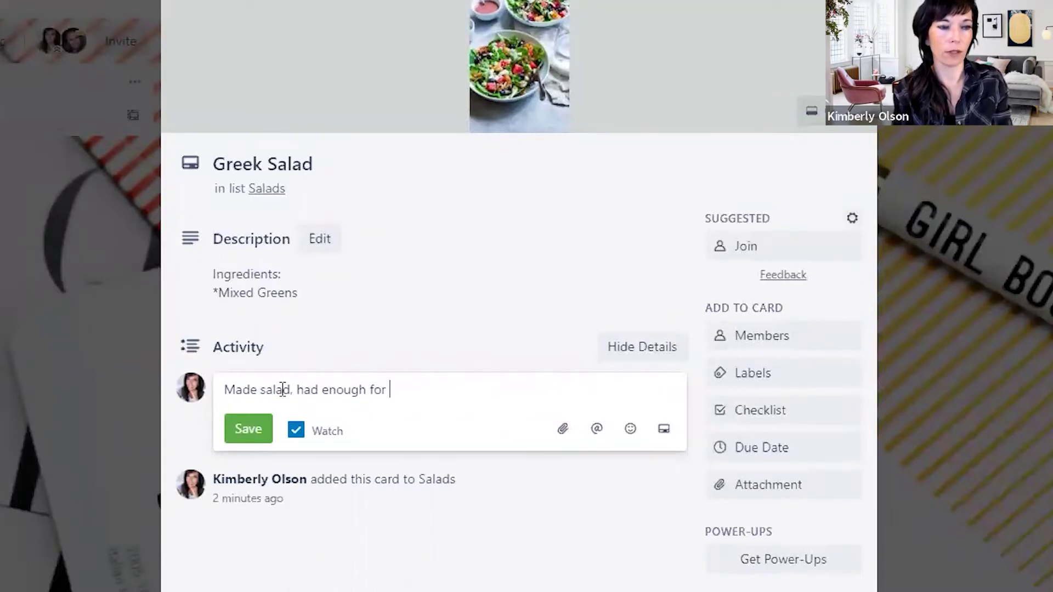
{"action": "type", "text": "leftovers"}
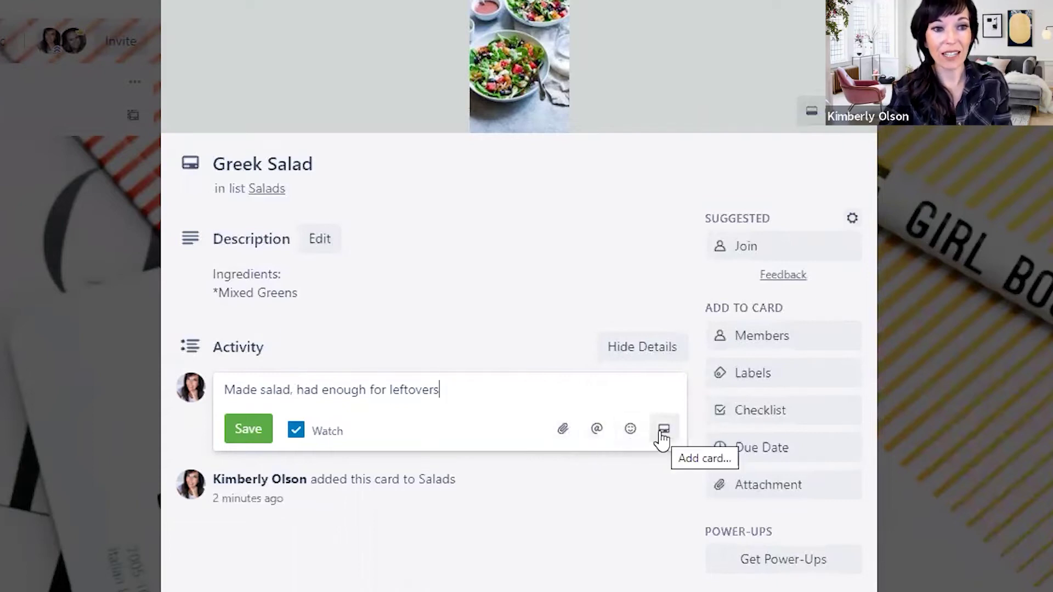
{"action": "left_click", "coordinate": [253, 434]}
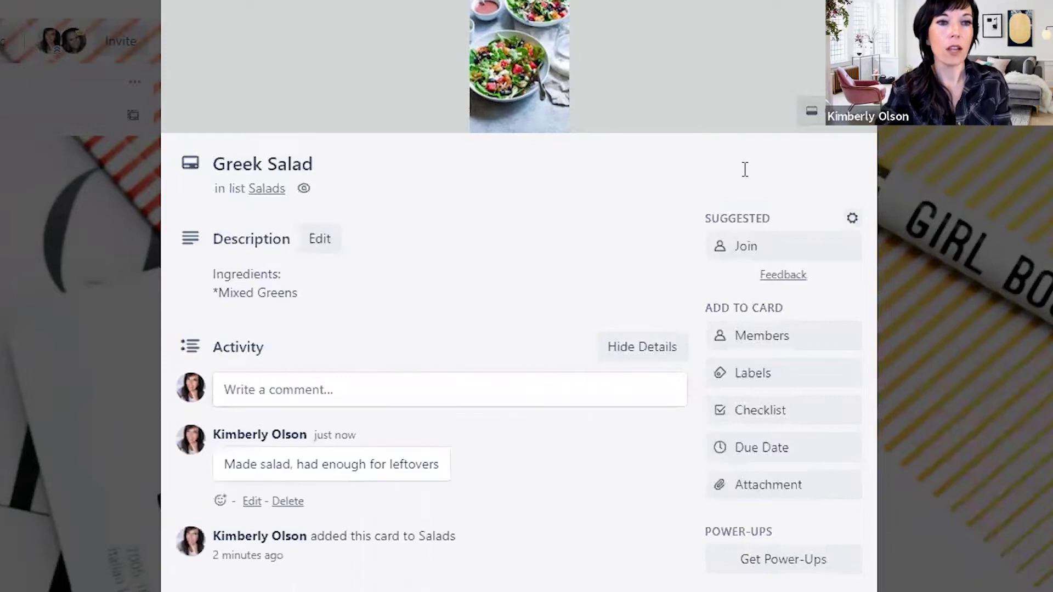
- Apply a green label, rename it 'Lunch', try pink and green colours, then delete that label
{"action": "left_click", "coordinate": [778, 379]}
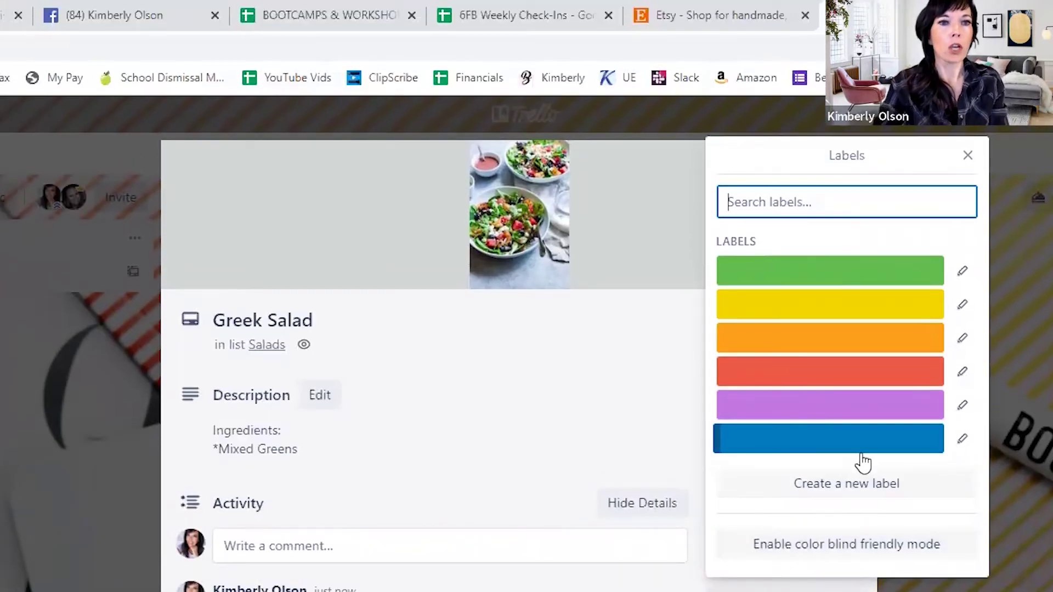
{"action": "left_click", "coordinate": [823, 271]}
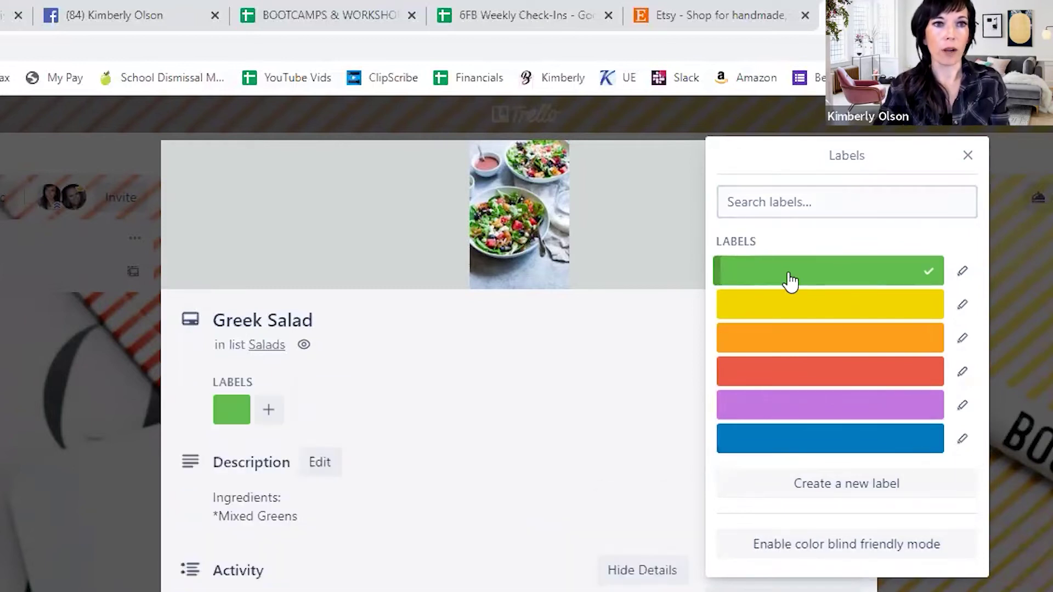
{"action": "left_click", "coordinate": [965, 271]}
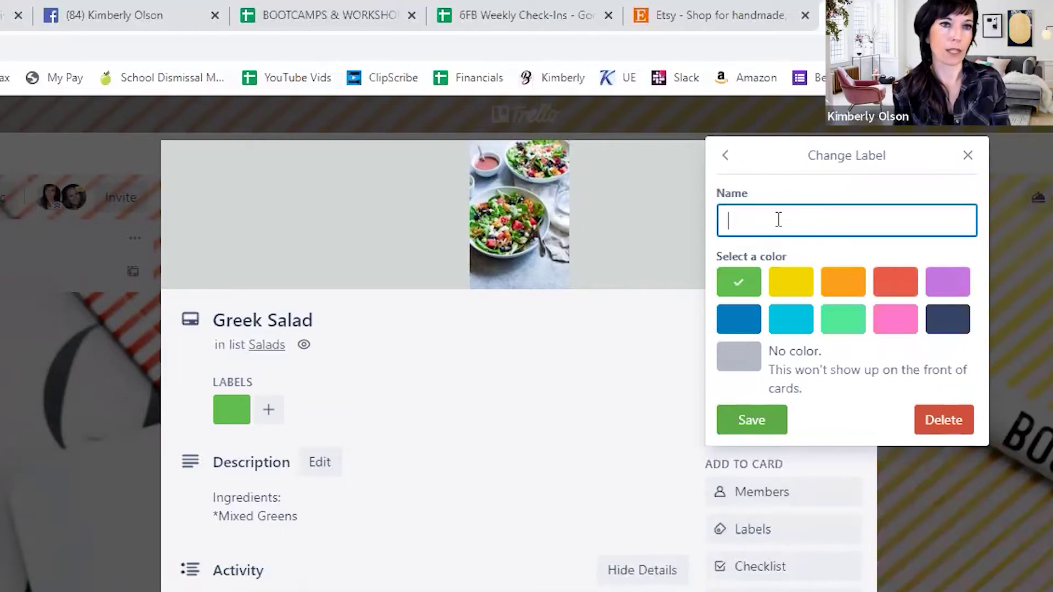
{"action": "type", "text": "Lunch"}
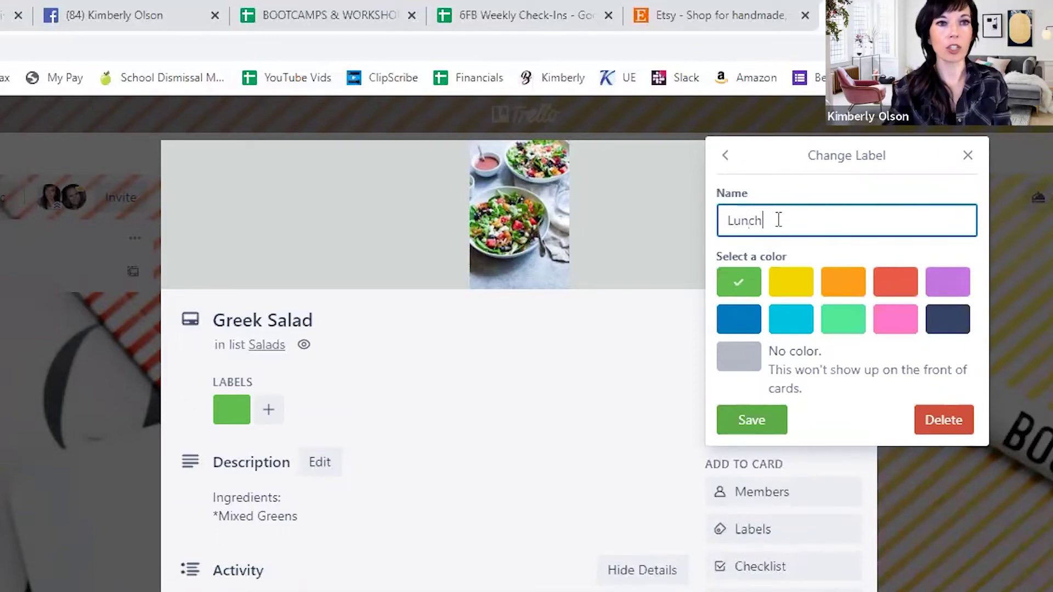
{"action": "left_click", "coordinate": [891, 323]}
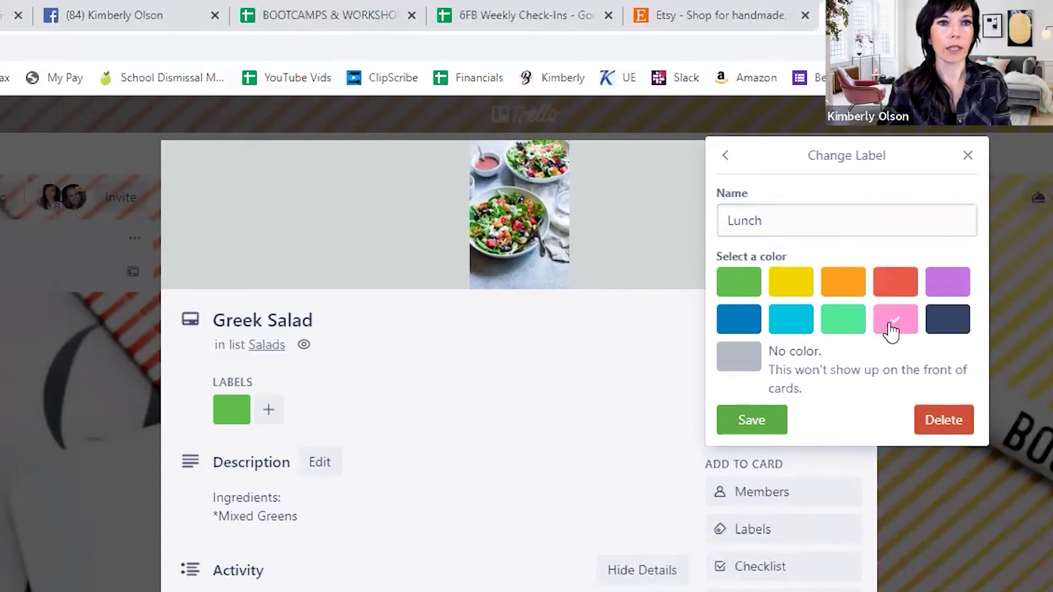
{"action": "left_click", "coordinate": [723, 275]}
{"action": "left_click", "coordinate": [939, 423]}
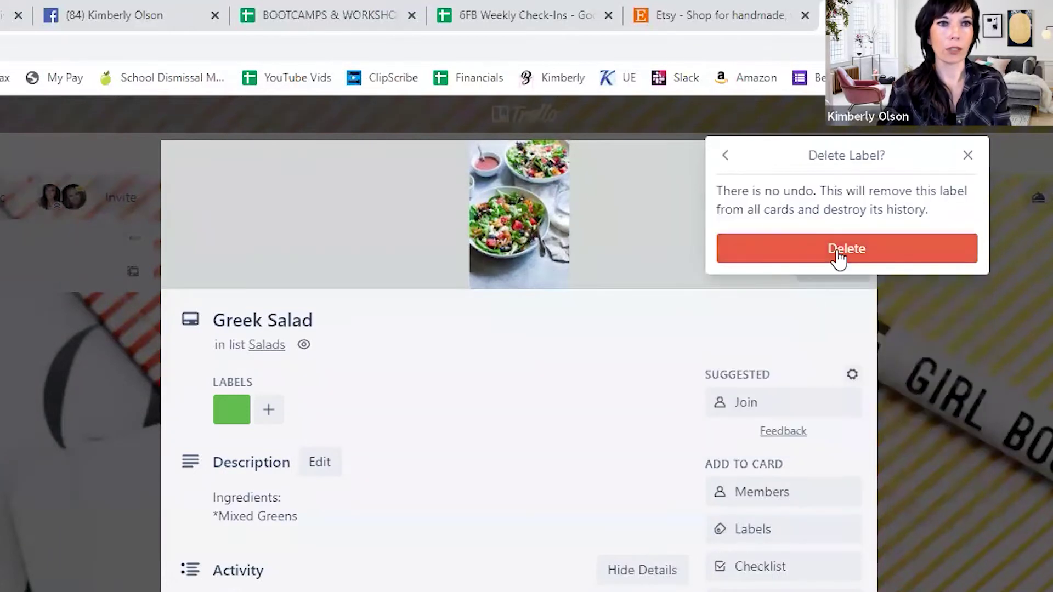
{"action": "left_click", "coordinate": [821, 263]}
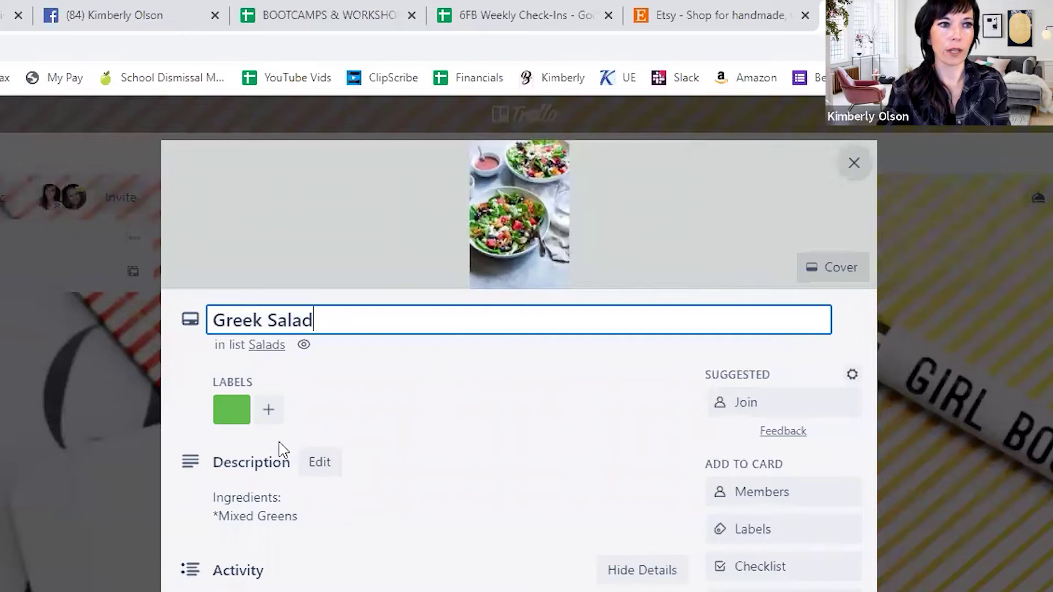
- Apply the yellow label to the card and rename it 'Breakfast'
{"action": "left_click", "coordinate": [750, 526]}
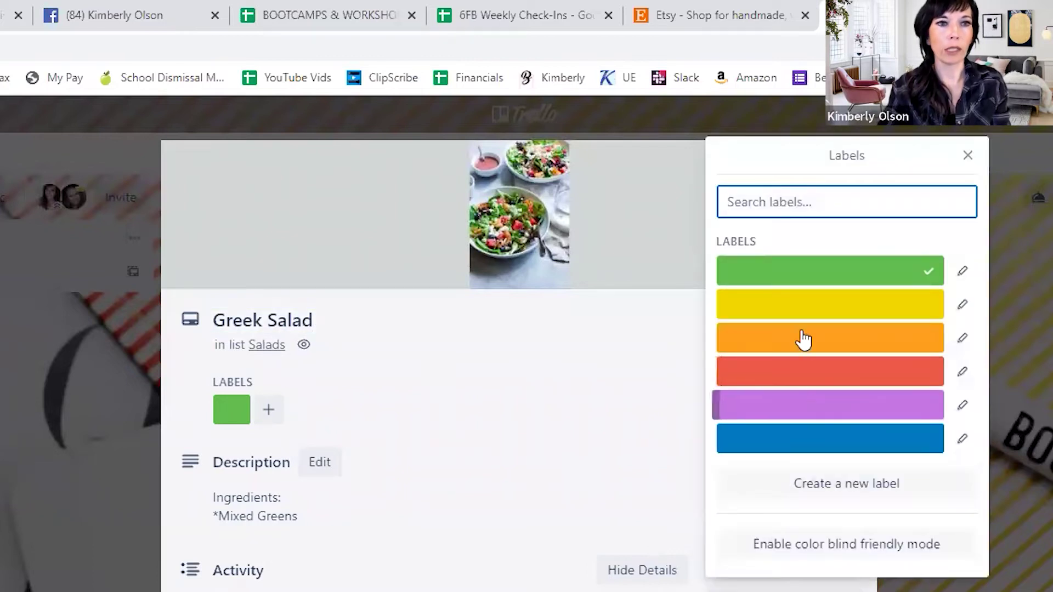
{"action": "left_click", "coordinate": [785, 305]}
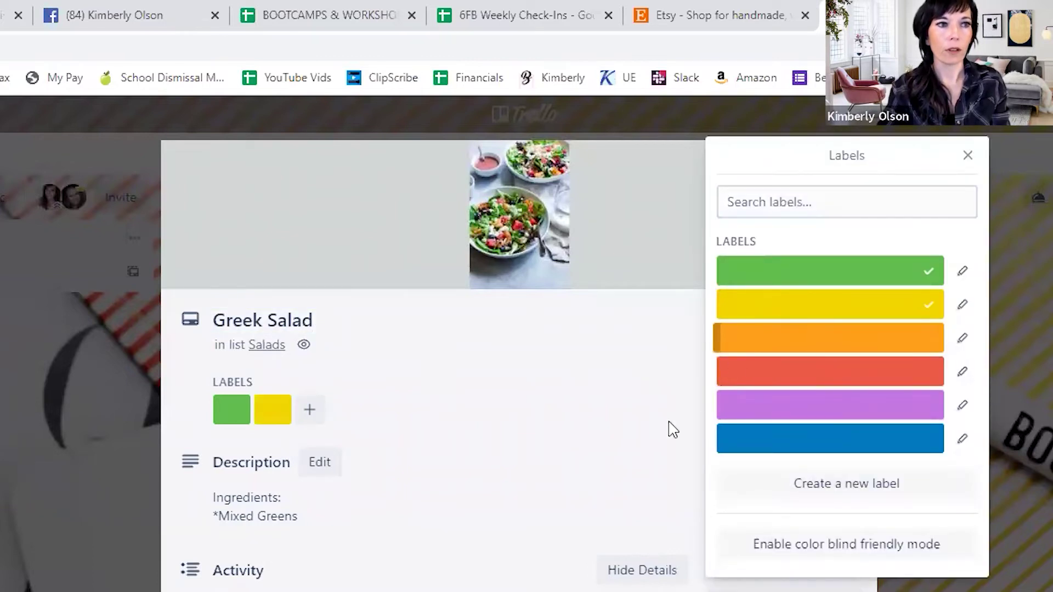
{"action": "left_click", "coordinate": [962, 304]}
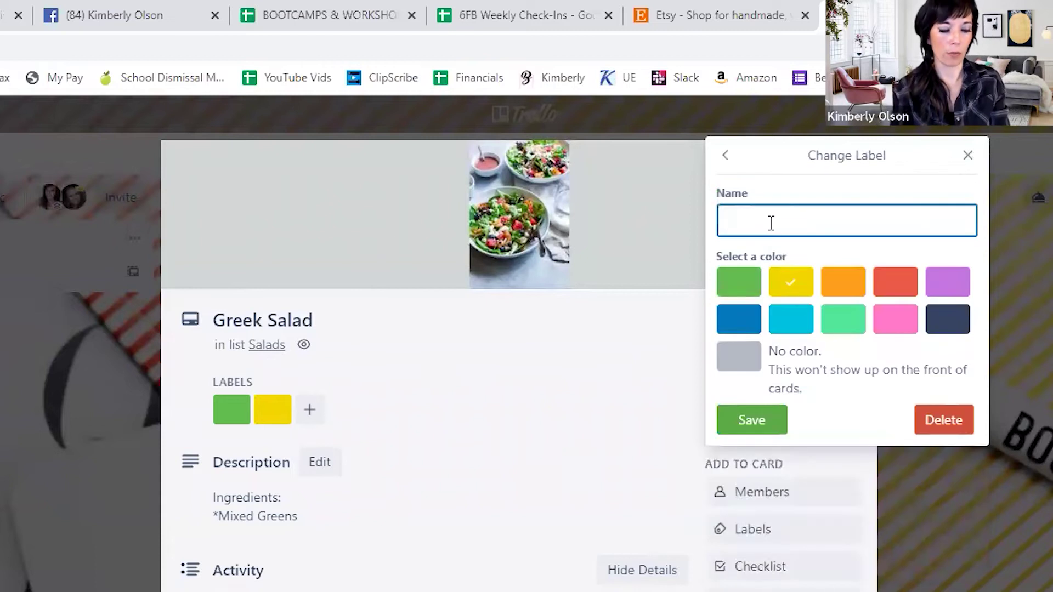
{"action": "type", "text": "Breakfast"}
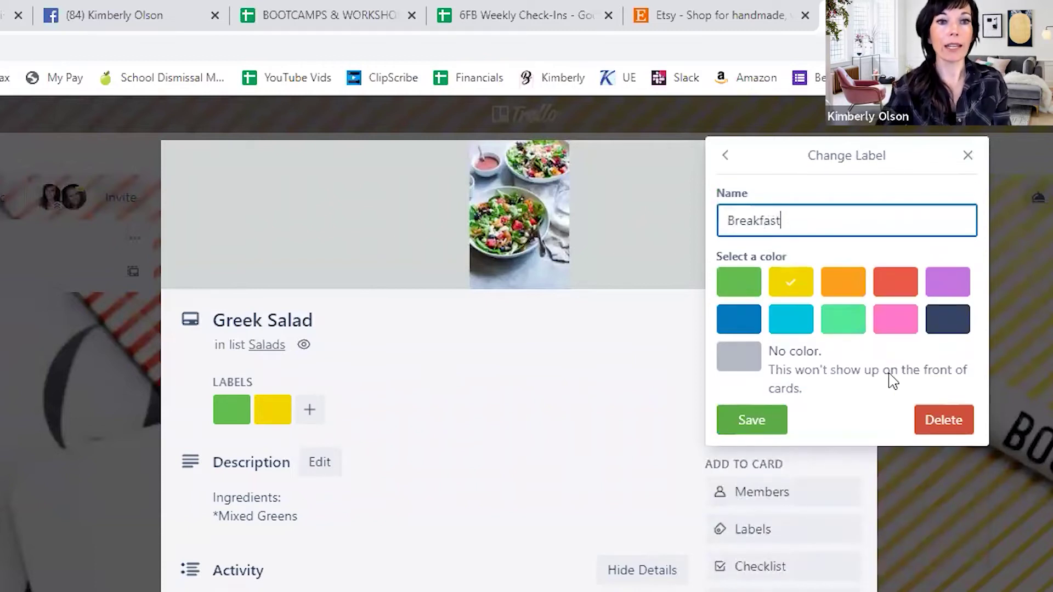
{"action": "left_click", "coordinate": [769, 425]}
{"action": "left_click", "coordinate": [483, 457]}
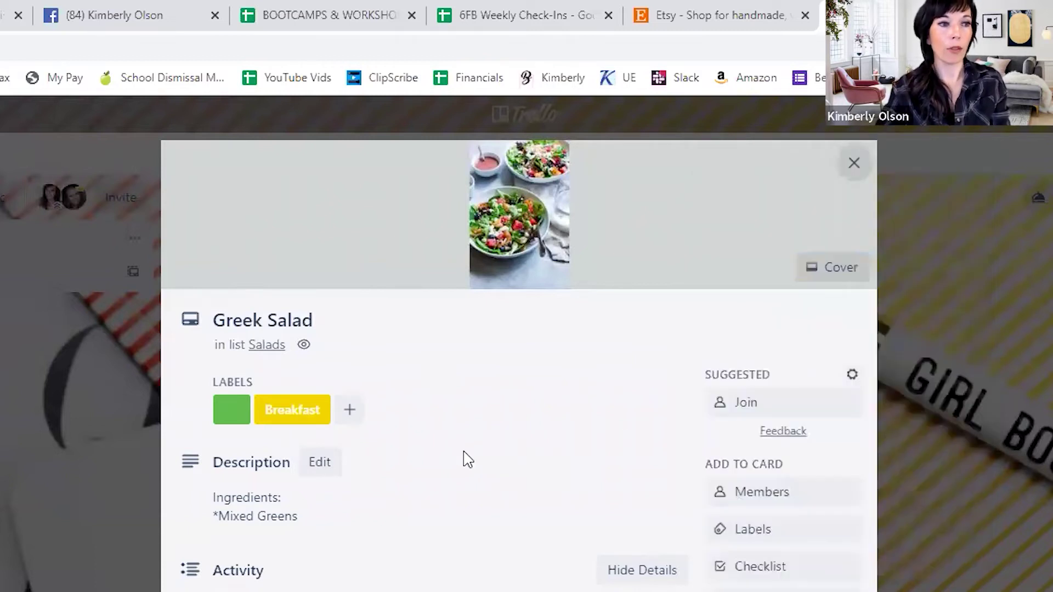
- Remove the remaining green label from the Greek Salad card
{"action": "left_click", "coordinate": [230, 415]}
{"action": "left_click", "coordinate": [312, 576]}
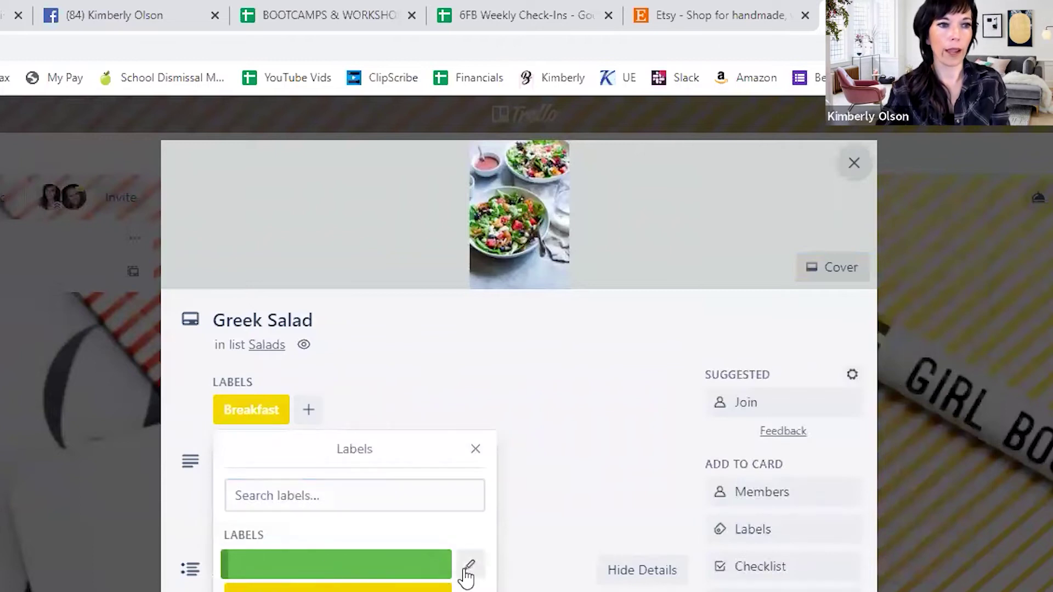
{"action": "left_click", "coordinate": [567, 347]}
{"action": "scroll", "coordinate": [497, 414], "scroll_direction": "down", "scroll_amount": 3}
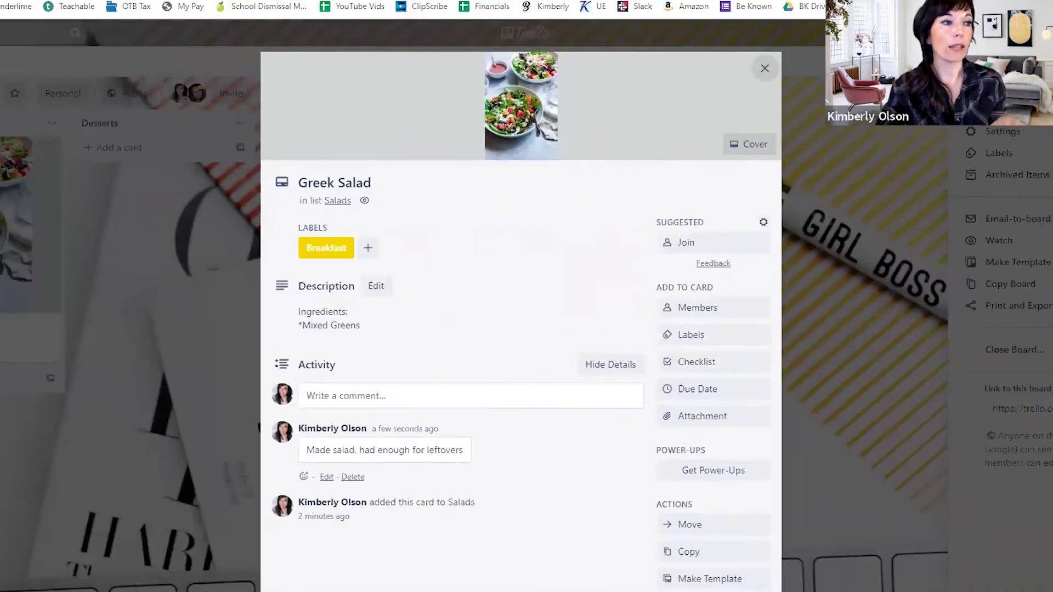
- Reopen the Greek Salad card and look over its label options without adding a label
{"action": "left_click", "coordinate": [46, 308]}
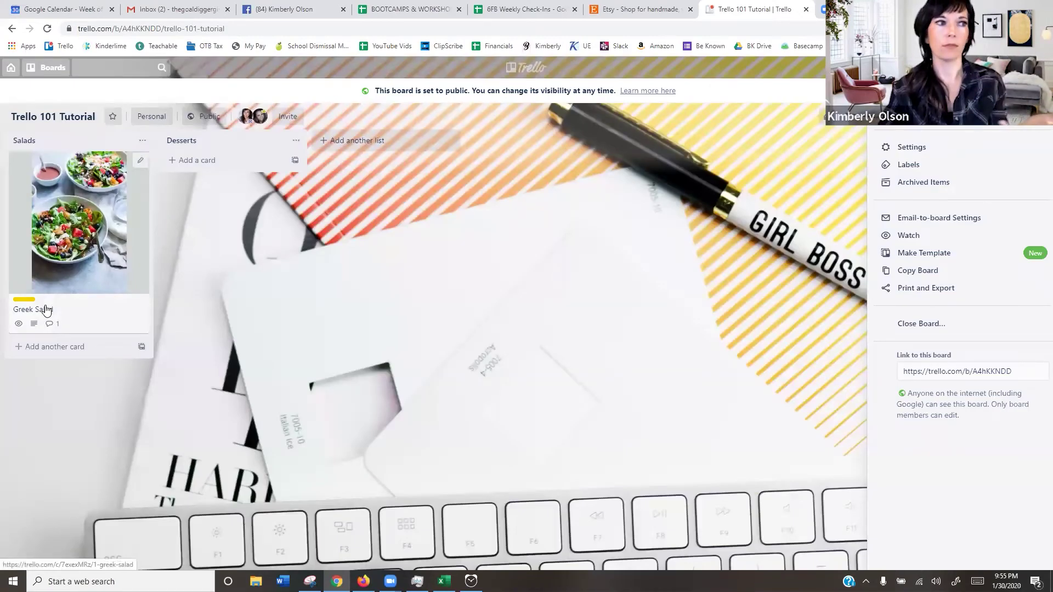
{"action": "left_click", "coordinate": [83, 322]}
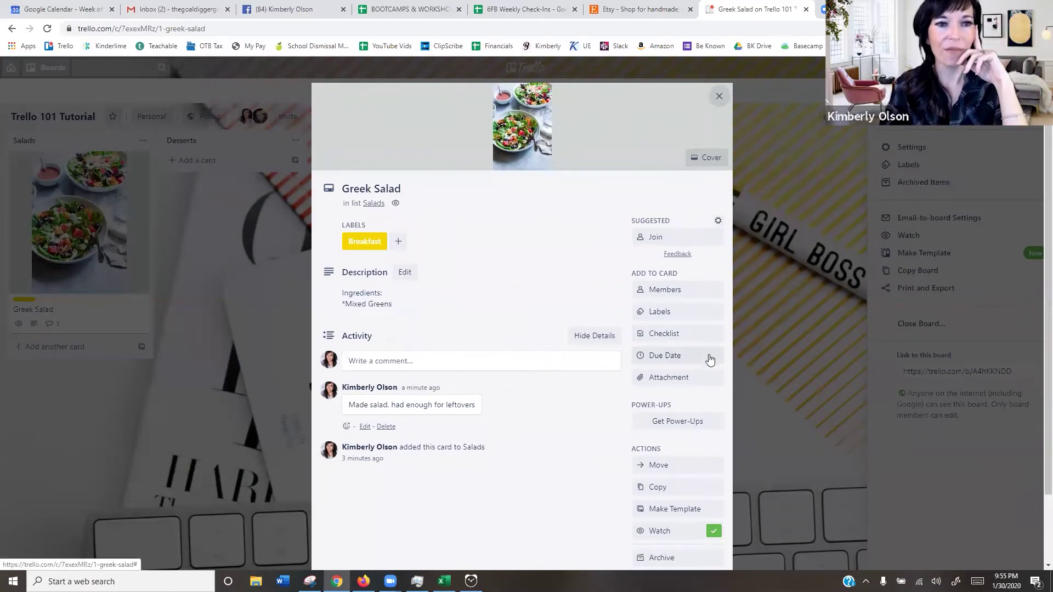
{"action": "left_click", "coordinate": [670, 311]}
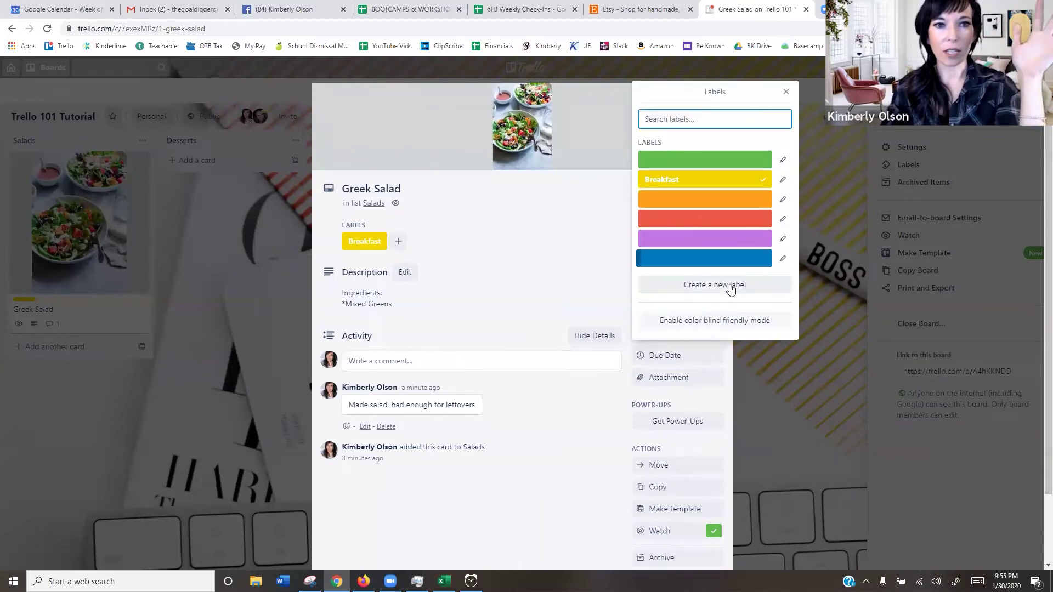
{"action": "left_click", "coordinate": [728, 285]}
{"action": "left_click", "coordinate": [607, 245]}
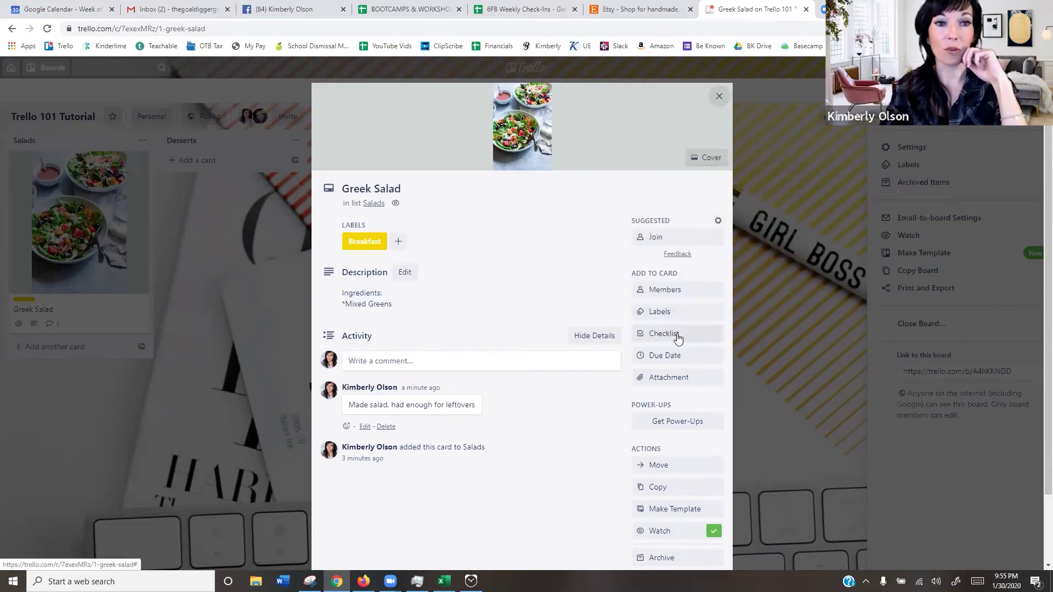
- Add a checklist with the item '1. Place all ingredients', tick it done, and close the card
{"action": "left_click", "coordinate": [679, 337]}
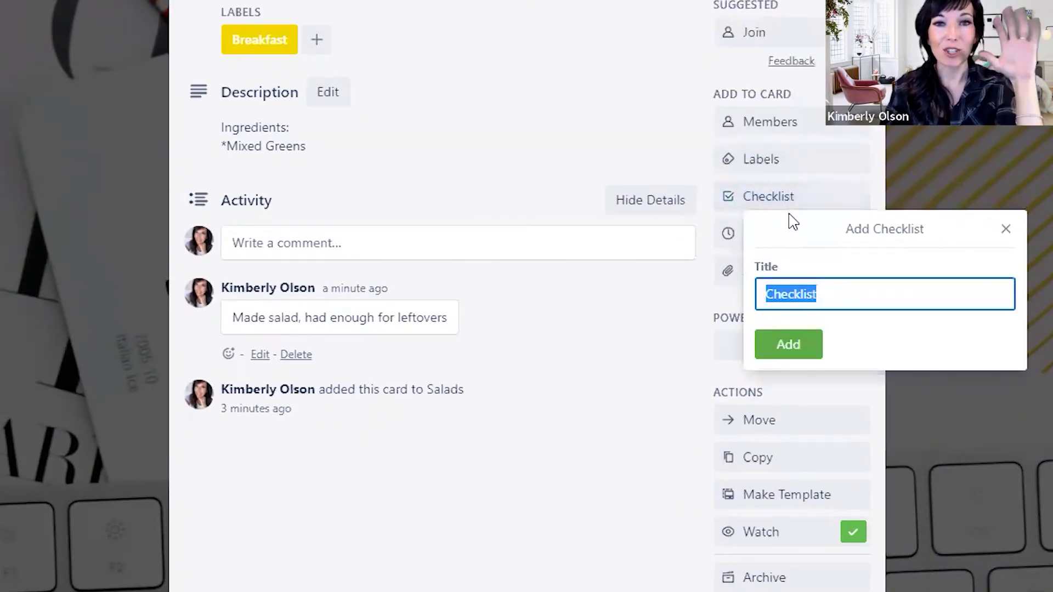
{"action": "left_click", "coordinate": [799, 347]}
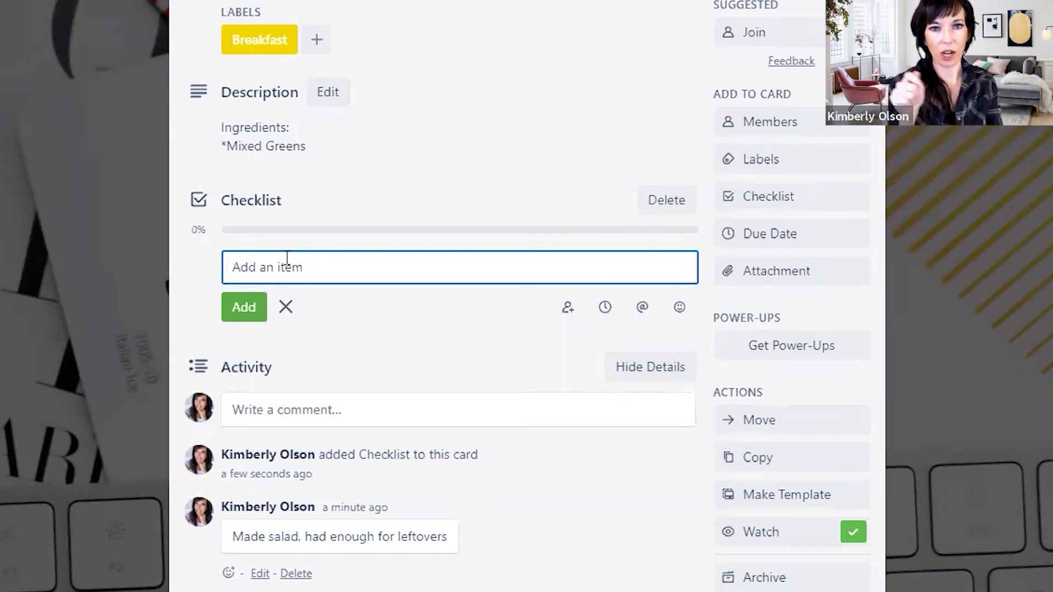
{"action": "type", "text": "1."}
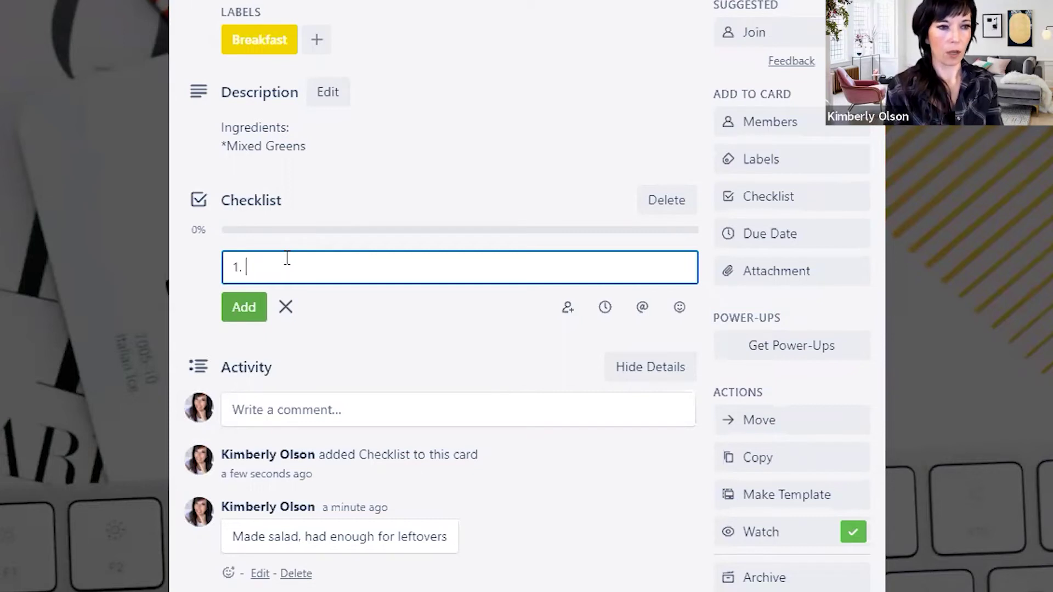
{"action": "type", "text": " Place all in"}
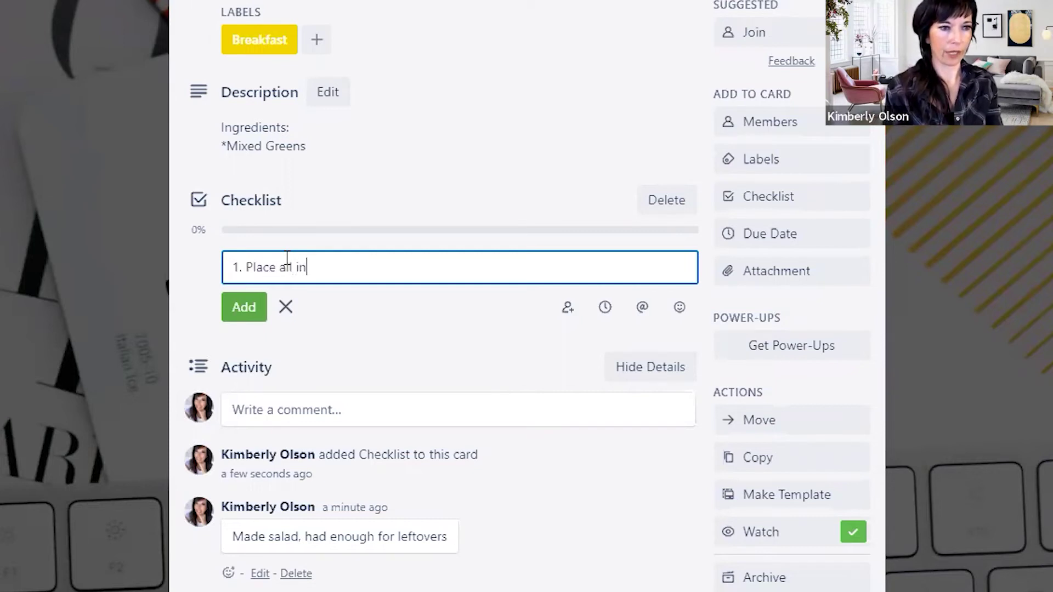
{"action": "type", "text": "gredients"}
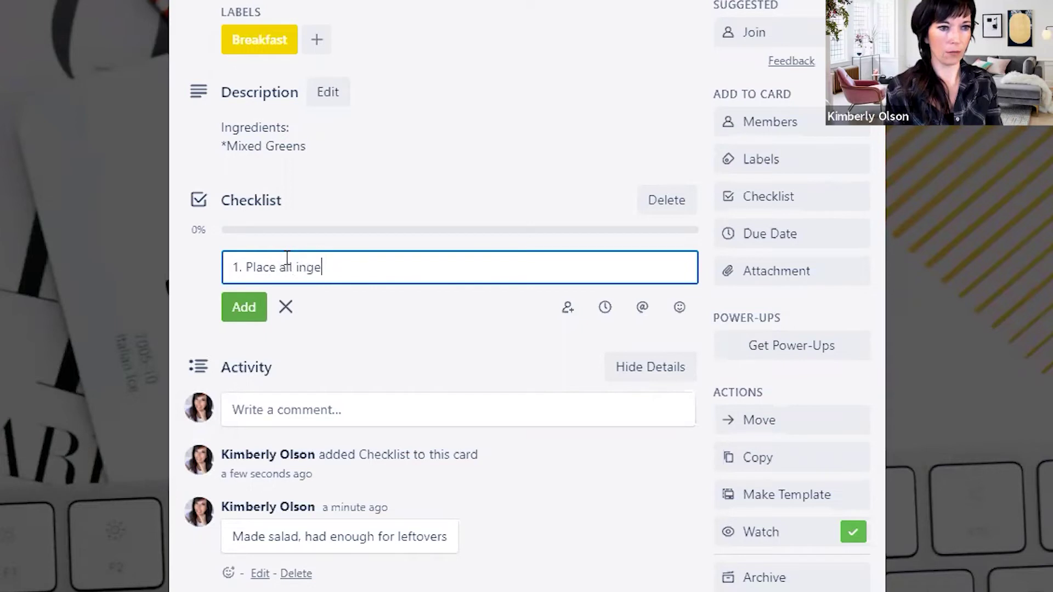
{"action": "key", "text": "Return"}
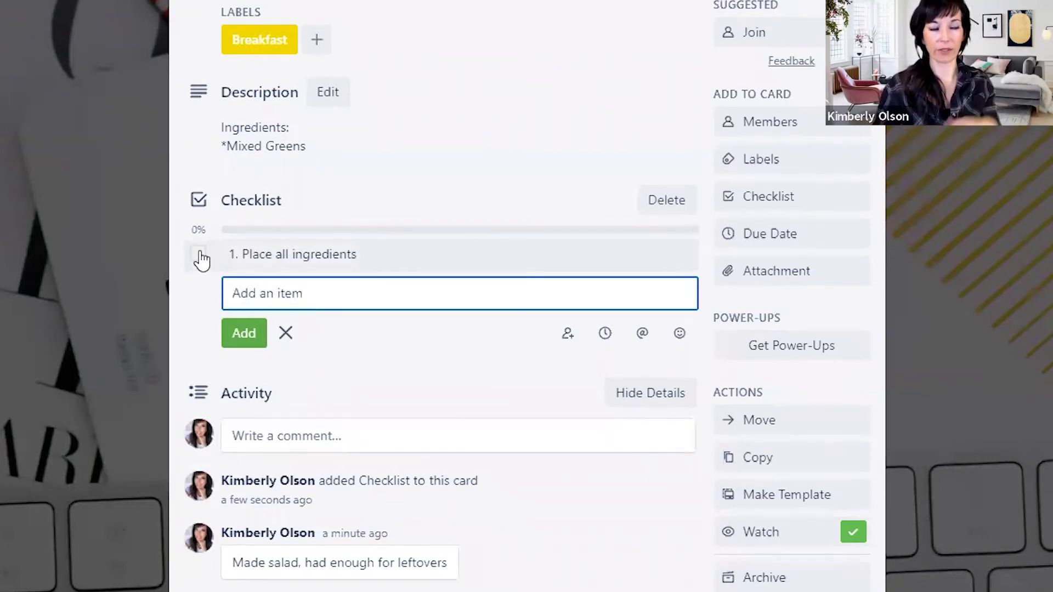
{"action": "left_click", "coordinate": [200, 254]}
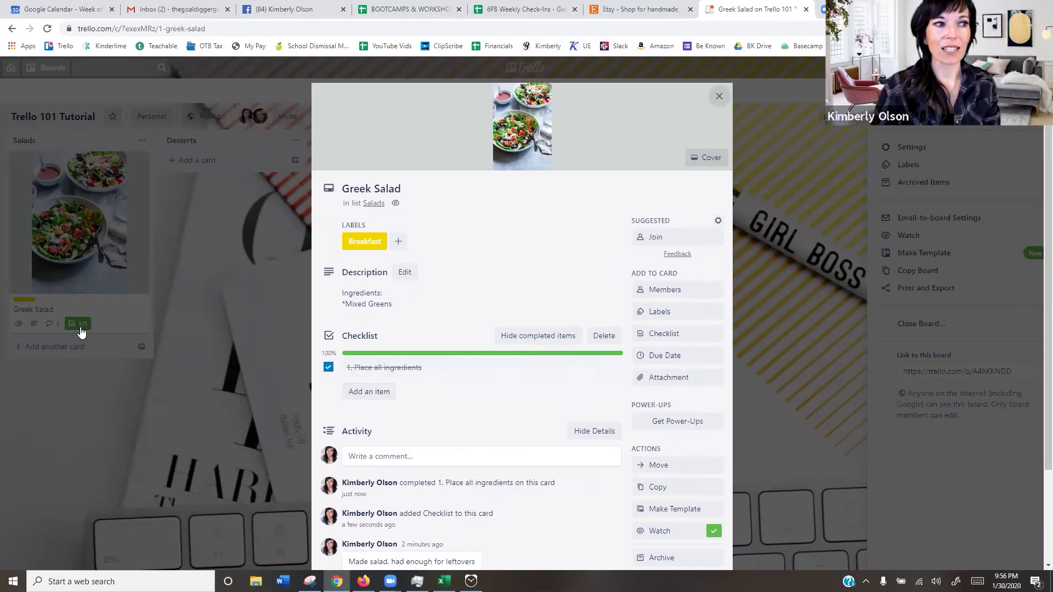
{"action": "left_click", "coordinate": [80, 330]}
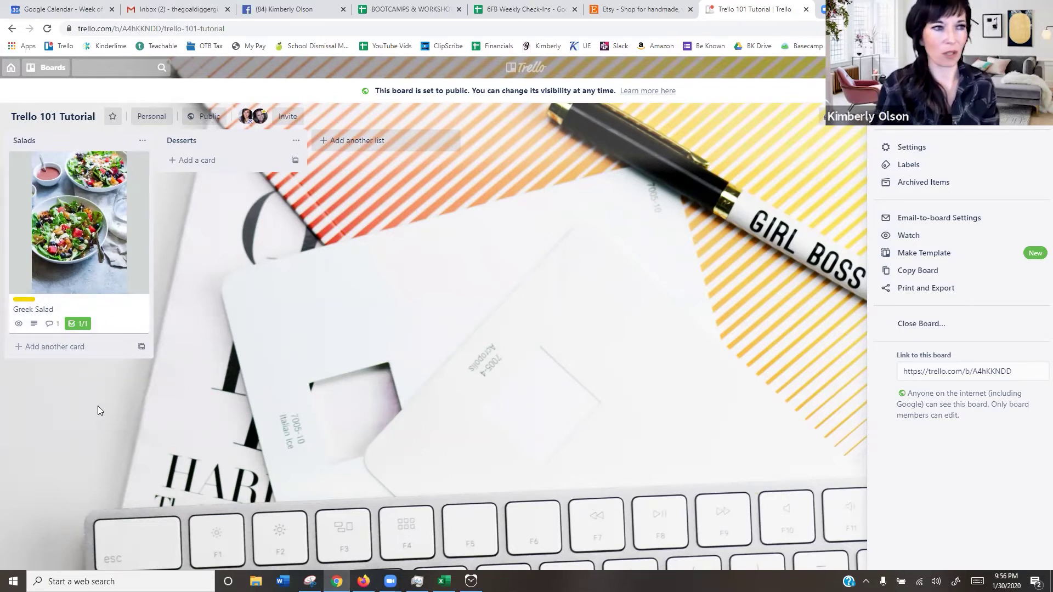
{"action": "left_click", "coordinate": [87, 314]}
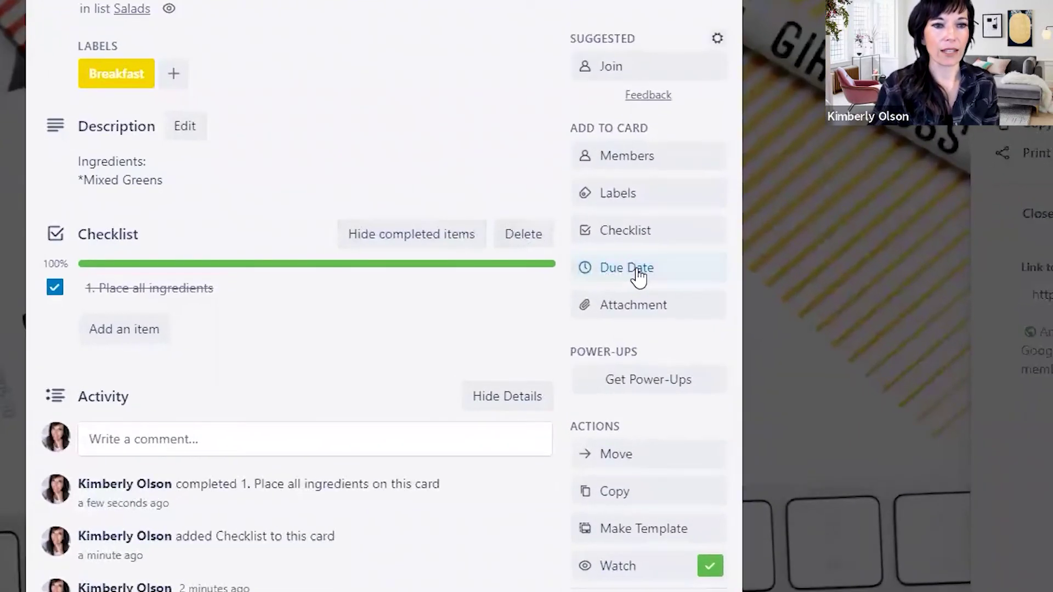
{"action": "left_click", "coordinate": [671, 362]}
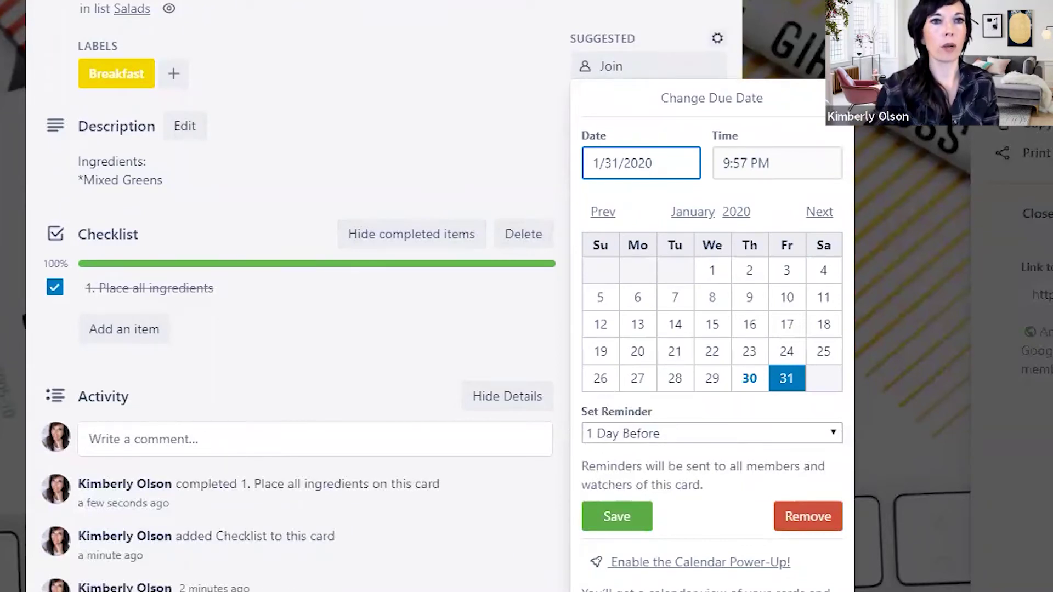
{"action": "left_click", "coordinate": [299, 151]}
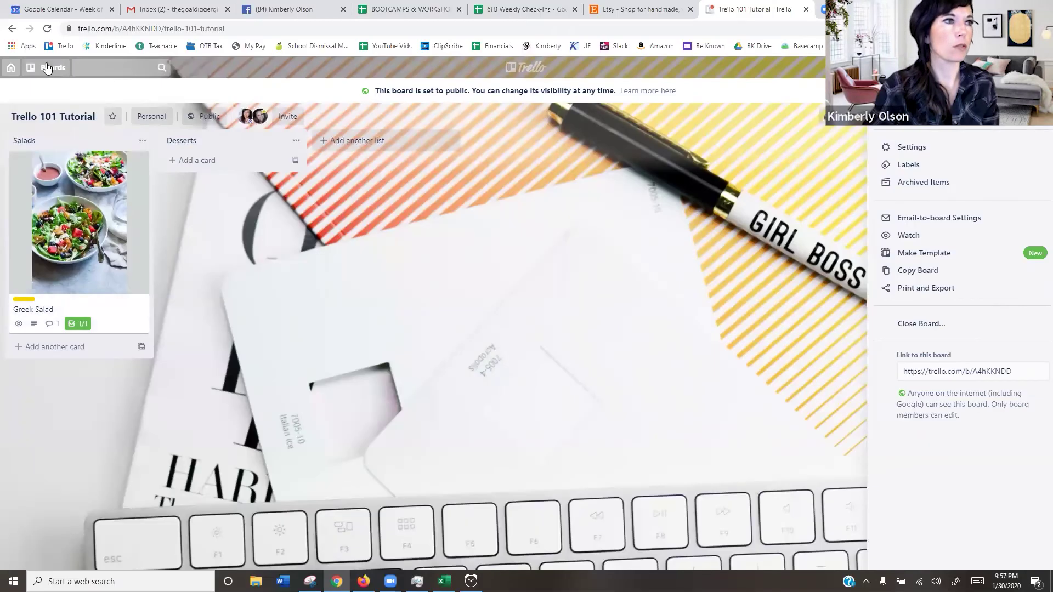
- Switch to the Prospecting Tracker DEMO board from the boards list
{"action": "left_click", "coordinate": [46, 67]}
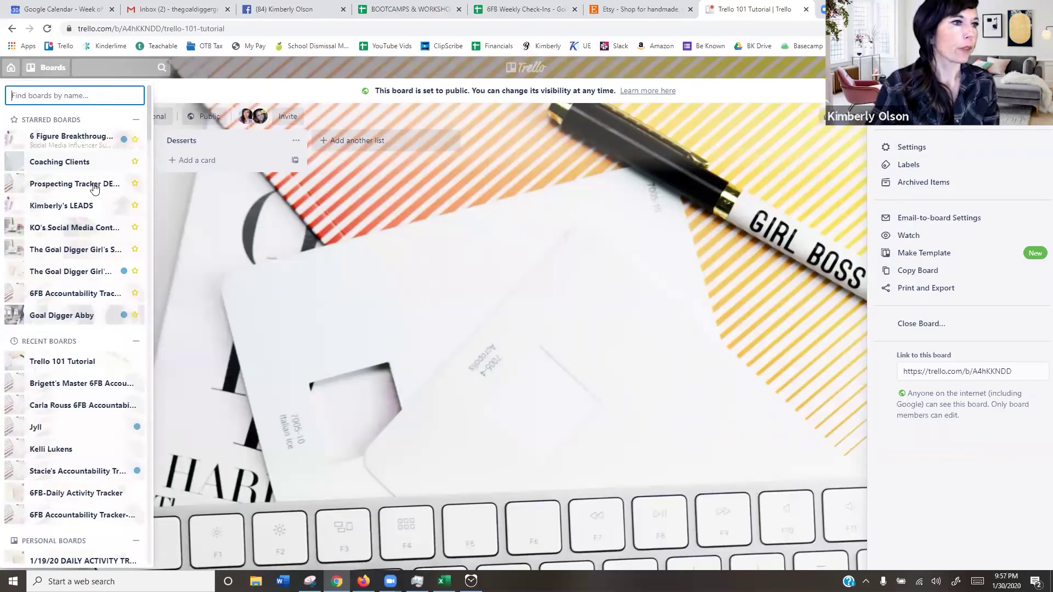
{"action": "left_click", "coordinate": [86, 182]}
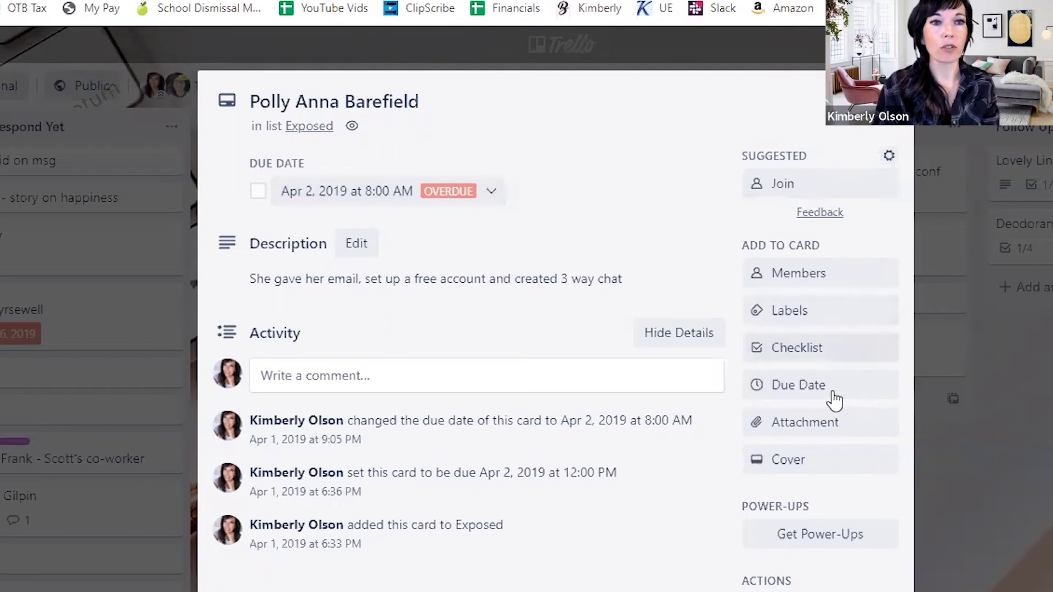
- Check the prospect card's Apr 2, 2019 due date without changing it, then close the card
{"action": "left_click", "coordinate": [807, 389]}
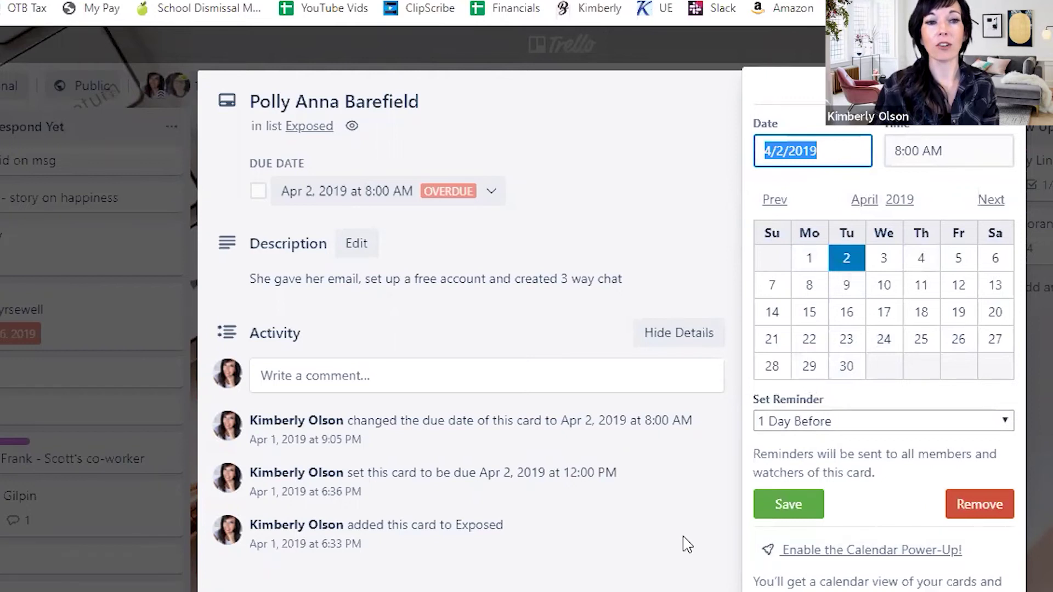
{"action": "left_click", "coordinate": [660, 581]}
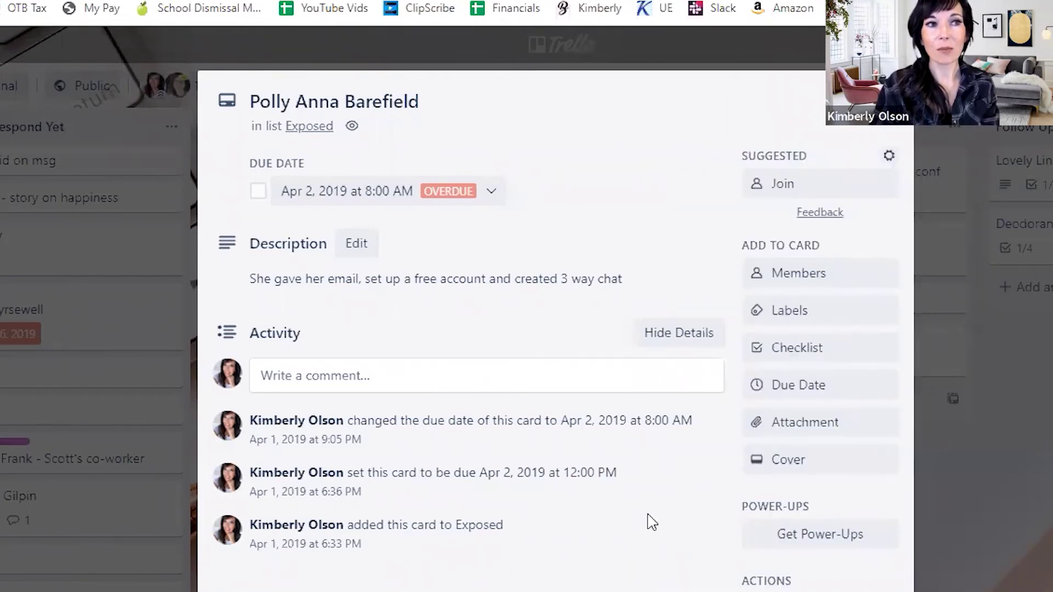
{"action": "left_click", "coordinate": [603, 56]}
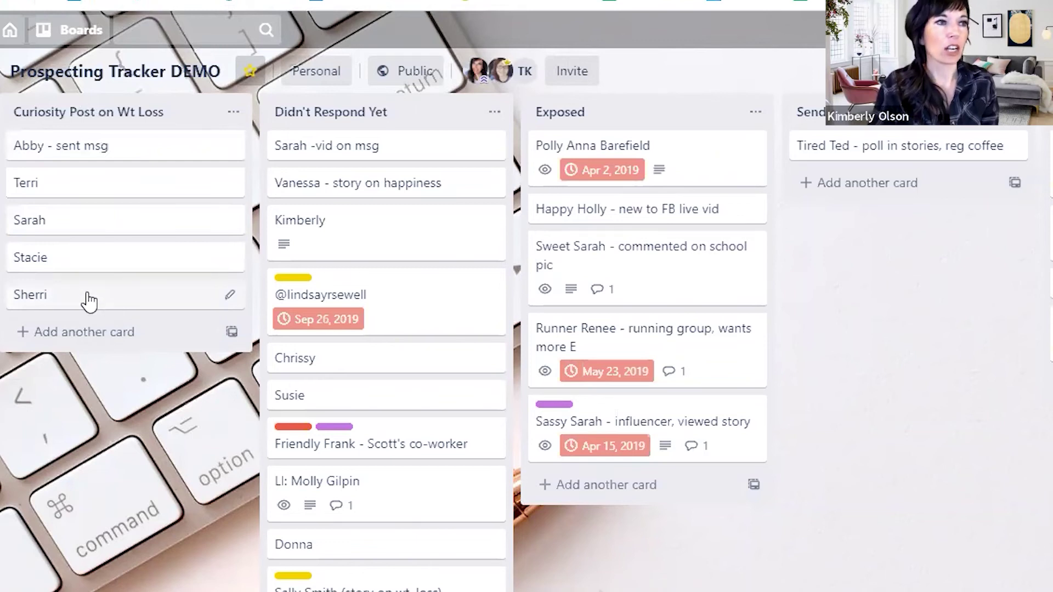
- Drag the last Curiosity Post on Wt Loss card into Exposed, then into Send Video, Website, Sampler
{"action": "left_click_drag", "start_coordinate": [89, 301], "coordinate": [625, 485]}
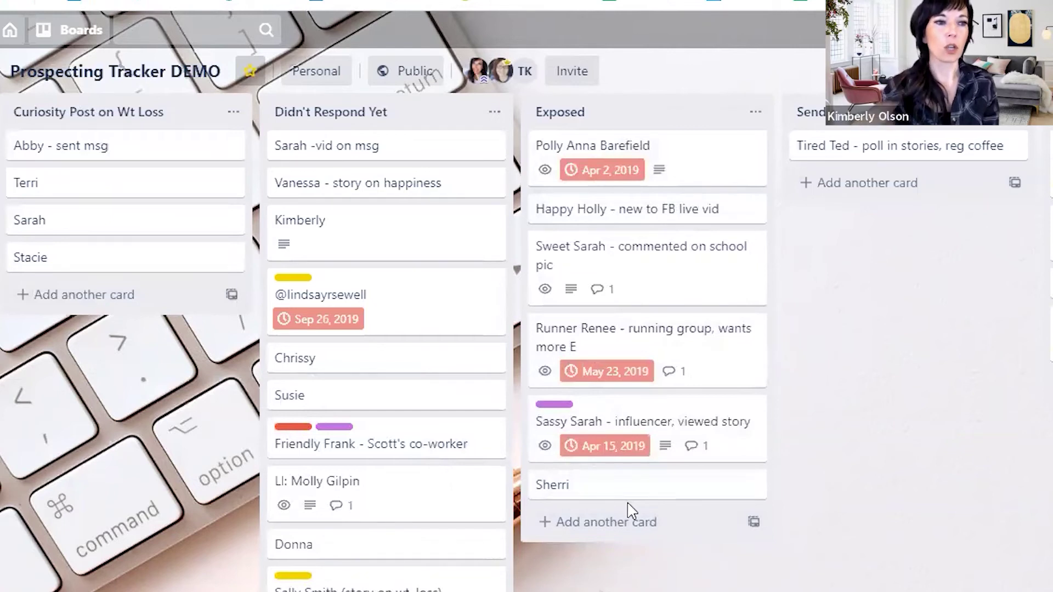
{"action": "left_click_drag", "start_coordinate": [682, 499], "coordinate": [636, 519]}
{"action": "left_click_drag", "start_coordinate": [818, 387], "coordinate": [642, 499]}
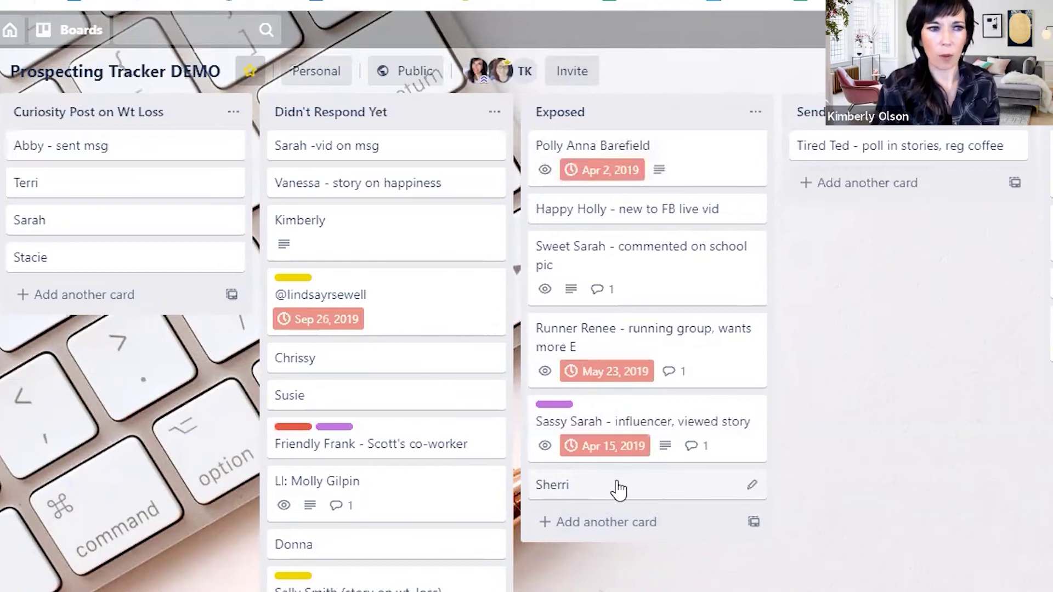
{"action": "left_click_drag", "start_coordinate": [598, 492], "coordinate": [843, 197]}
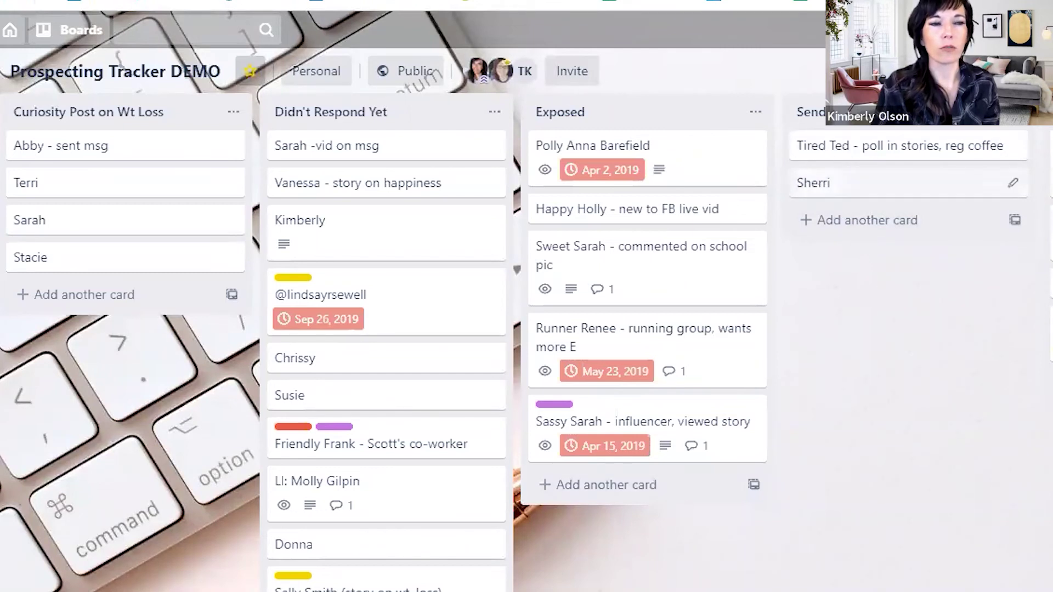
- Add the description 'Sent her vid about makeup remover' to the moved prospect card
{"action": "left_click", "coordinate": [869, 196]}
{"action": "left_click", "coordinate": [436, 143]}
{"action": "type", "text": "Se"}
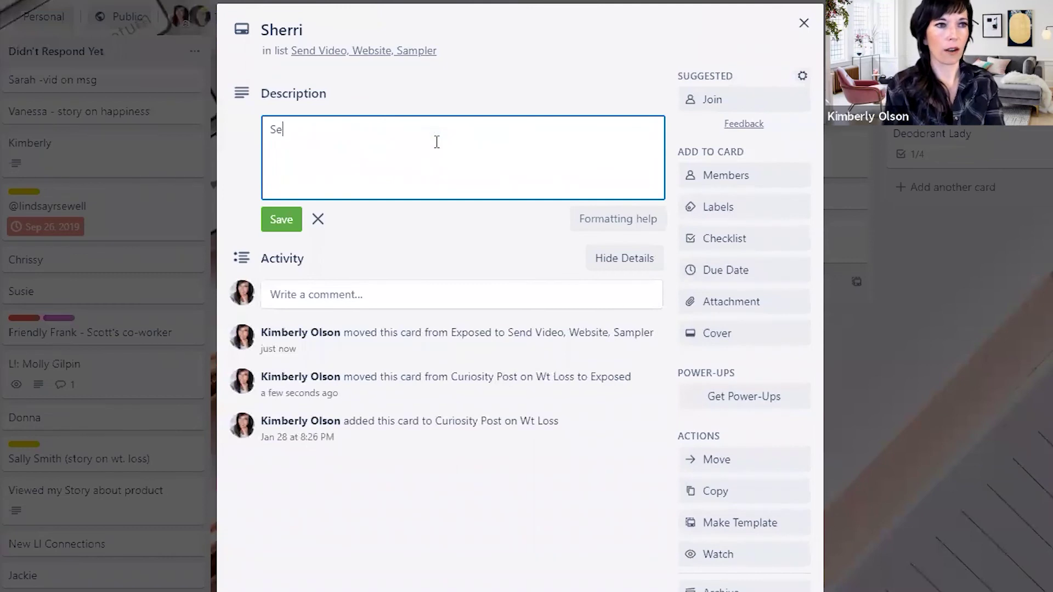
{"action": "type", "text": "nt her vi"}
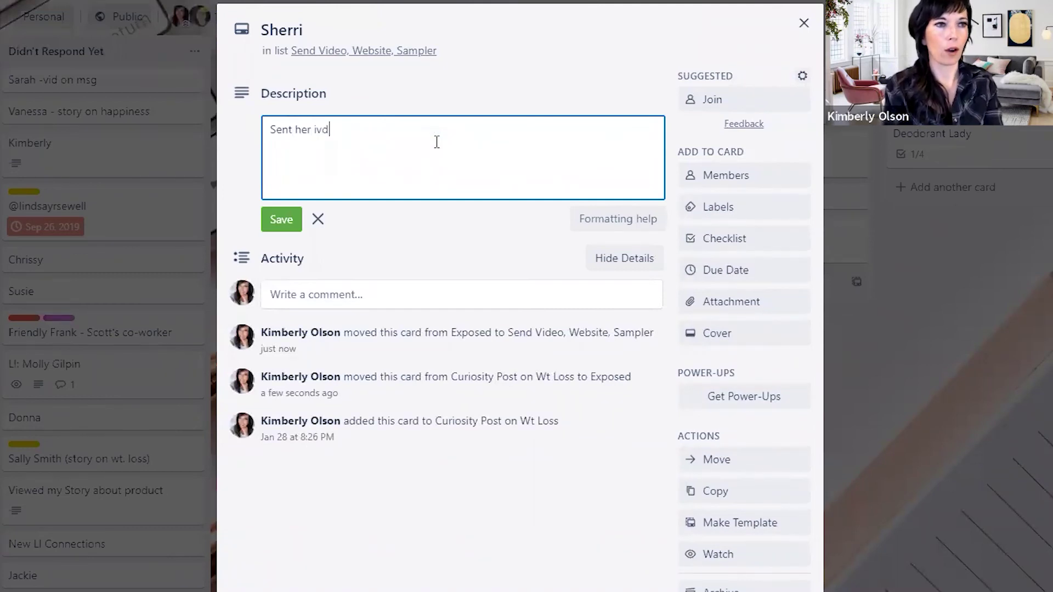
{"action": "key", "text": "BackSpace"}
{"action": "type", "text": "id about "}
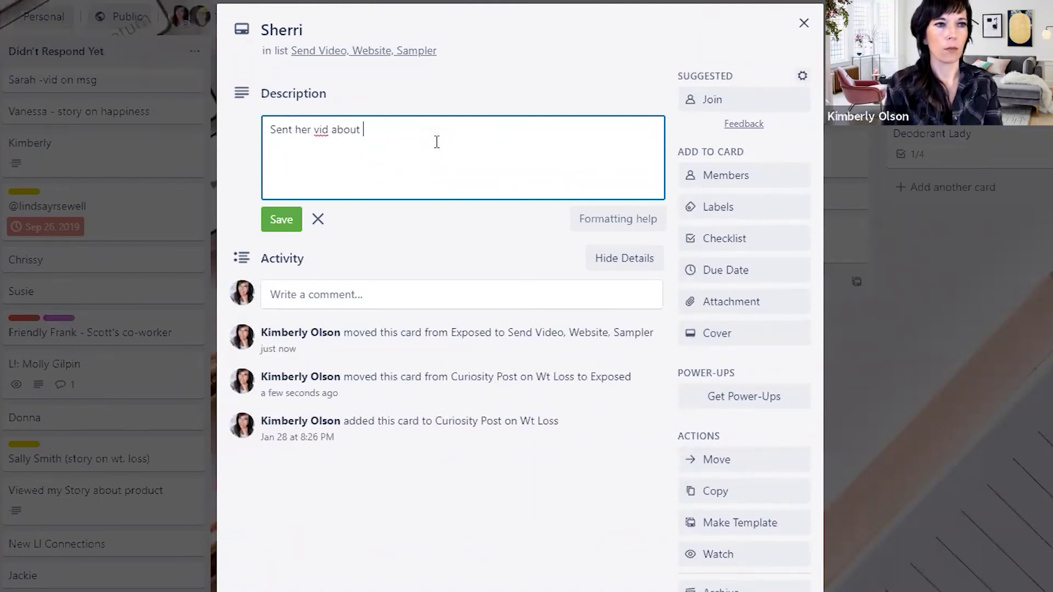
{"action": "type", "text": "makeup remover"}
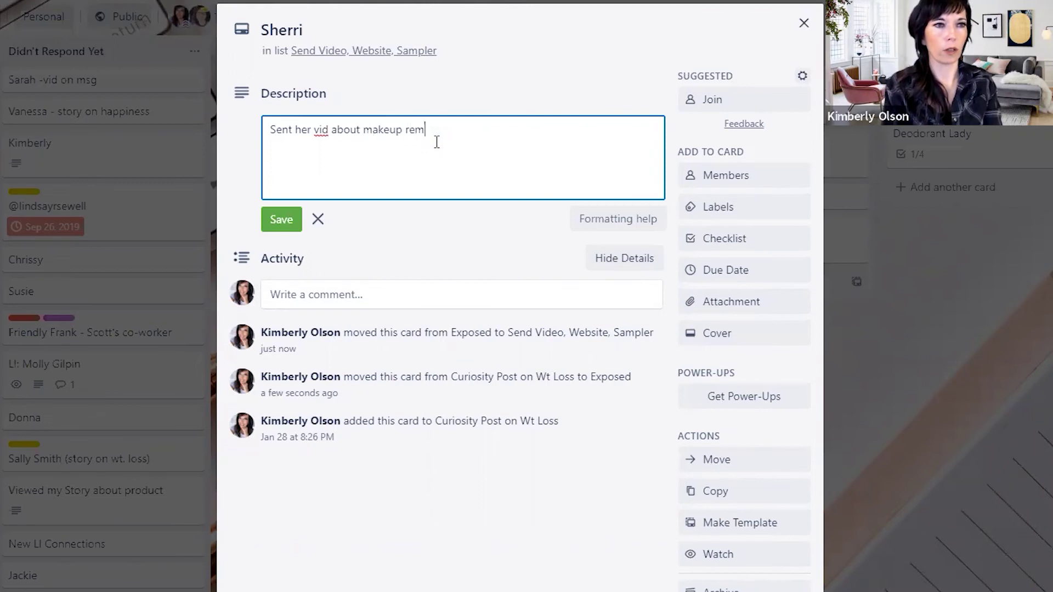
{"action": "left_click", "coordinate": [273, 220]}
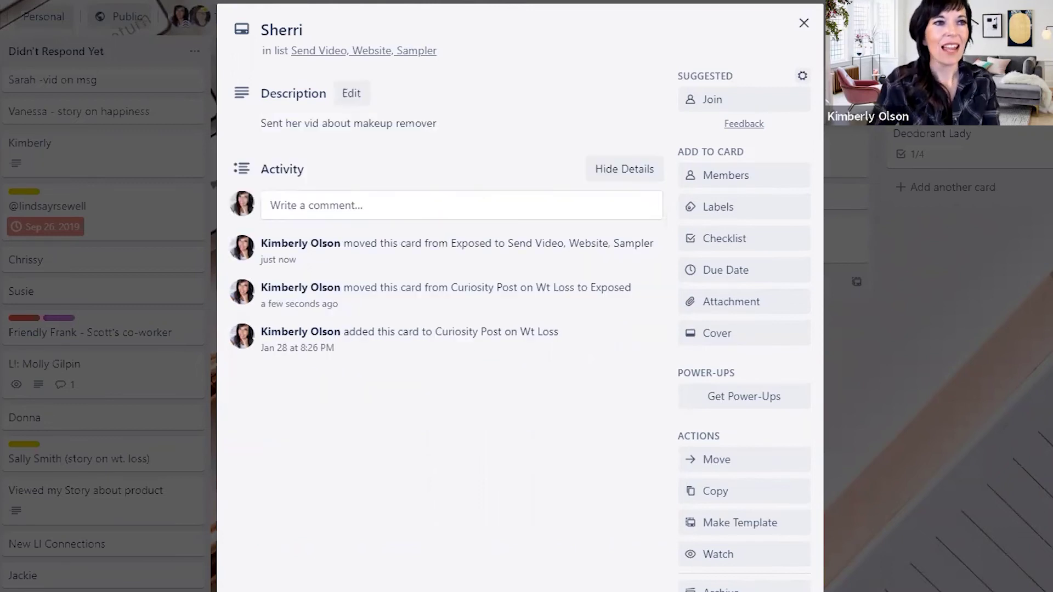
{"action": "key", "text": "Escape"}
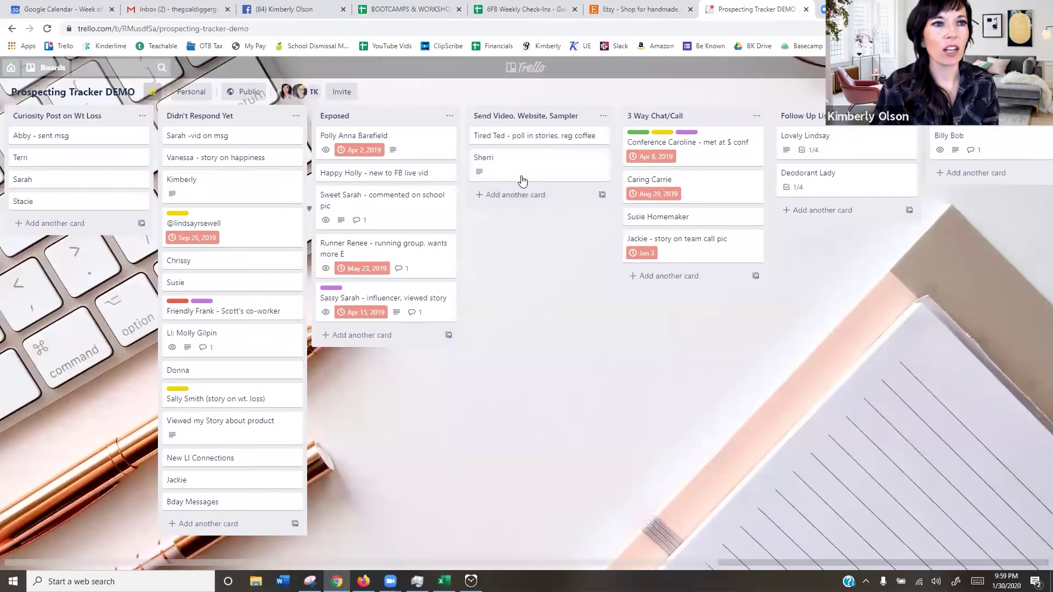
- Set the prospect card's due date to Jan 31, 2020
{"action": "left_click", "coordinate": [516, 167]}
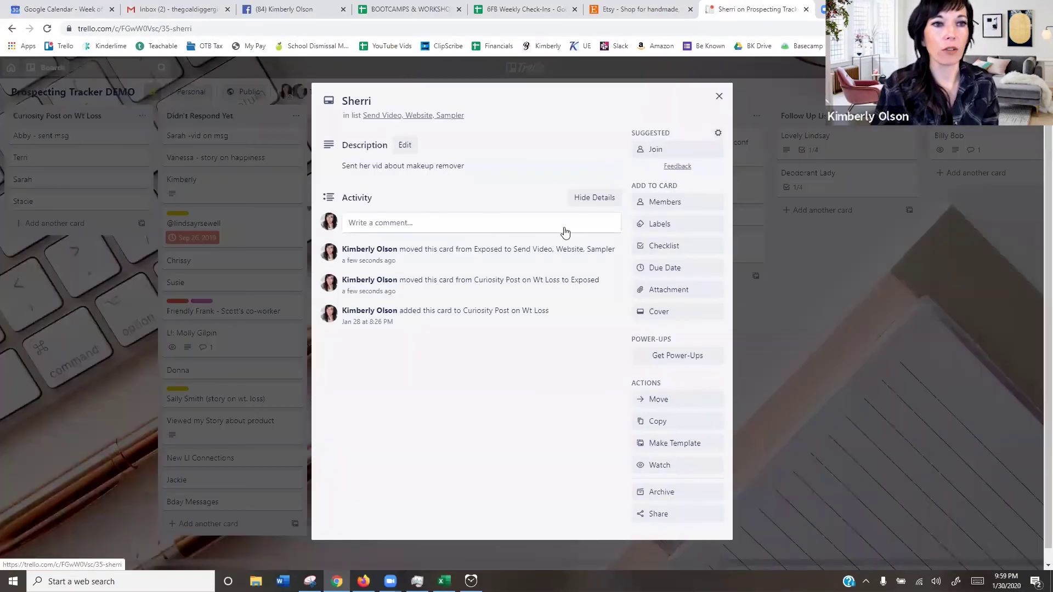
{"action": "left_click", "coordinate": [674, 268]}
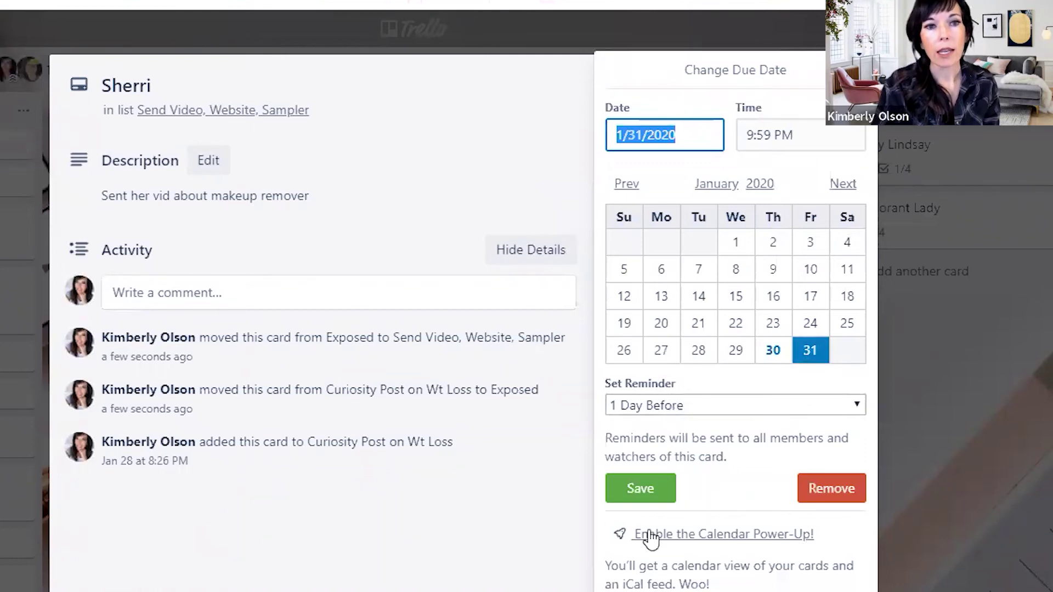
{"action": "left_click", "coordinate": [652, 487]}
{"action": "left_click", "coordinate": [823, 421]}
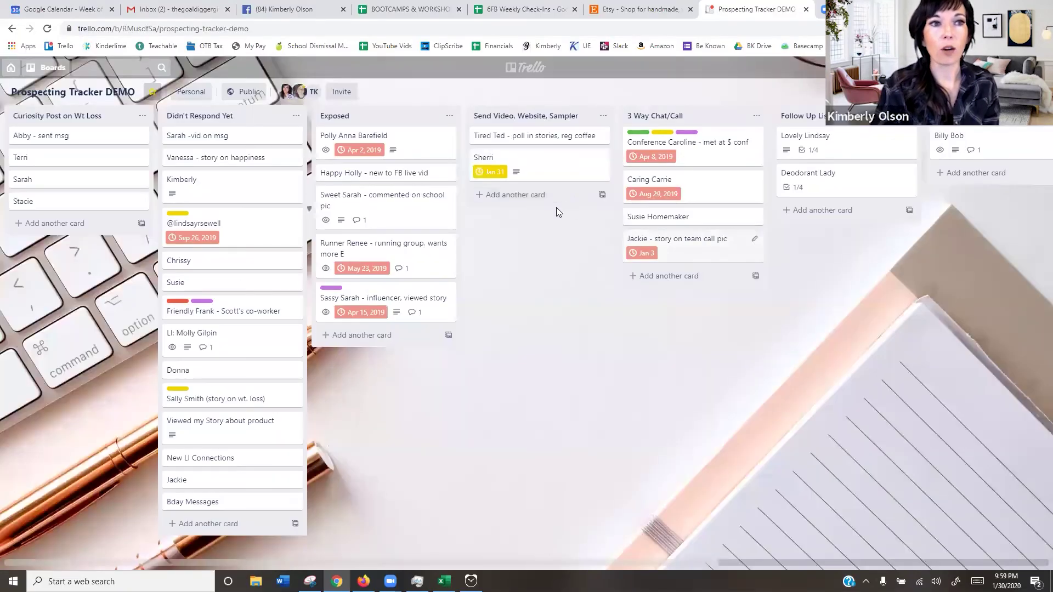